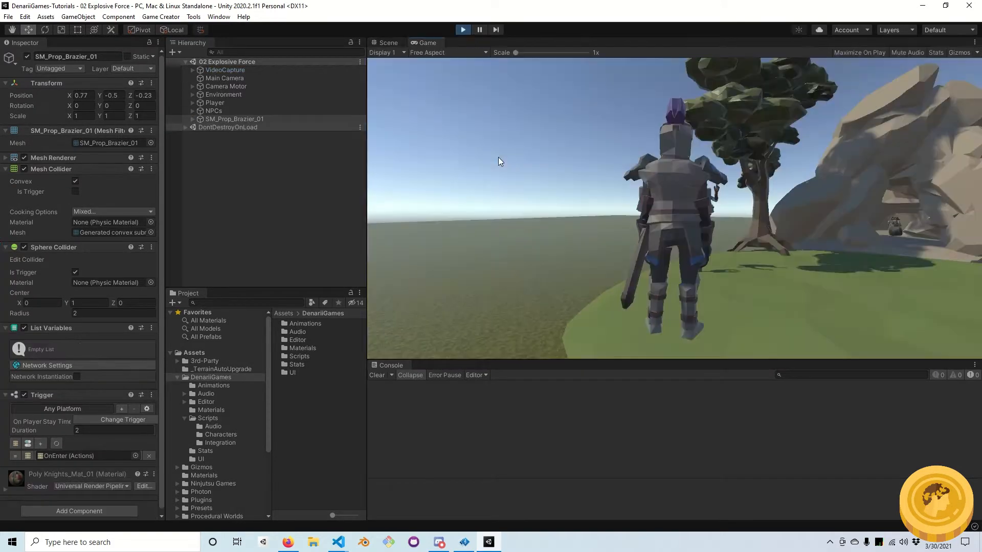
# - Run the player character up to the brazier to test its explosive force, and exit play mode
pyautogui.press('w')
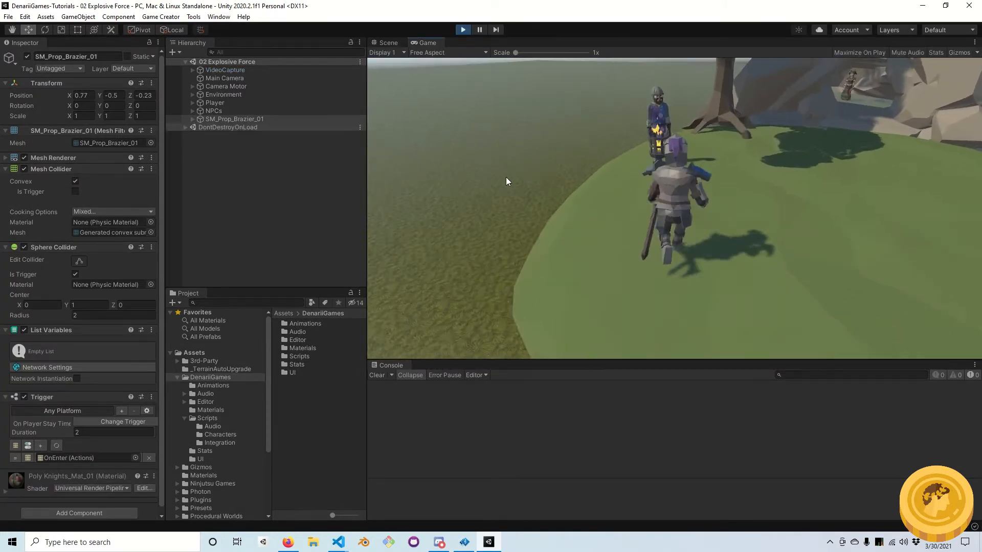
pyautogui.scroll(5, 518, 172)
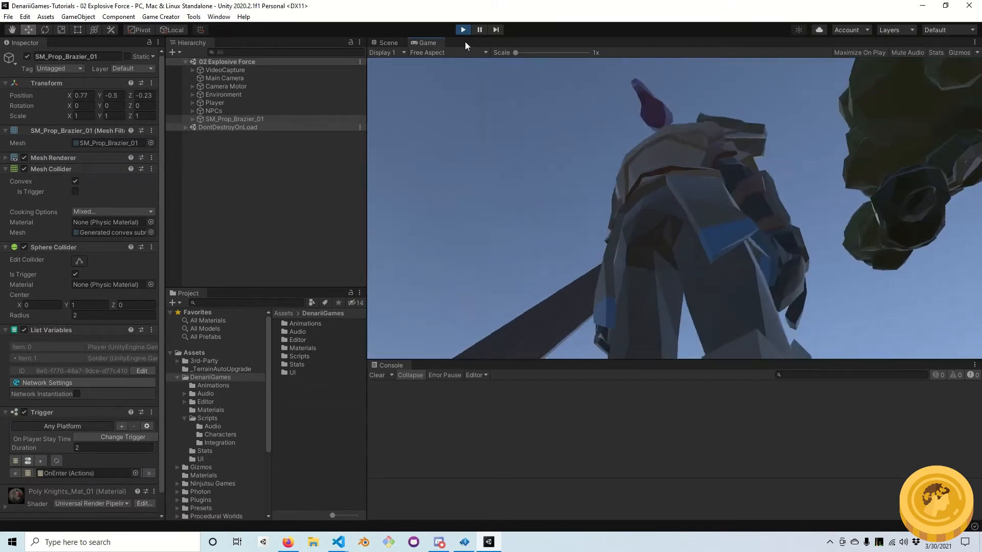
pyautogui.click(463, 29)
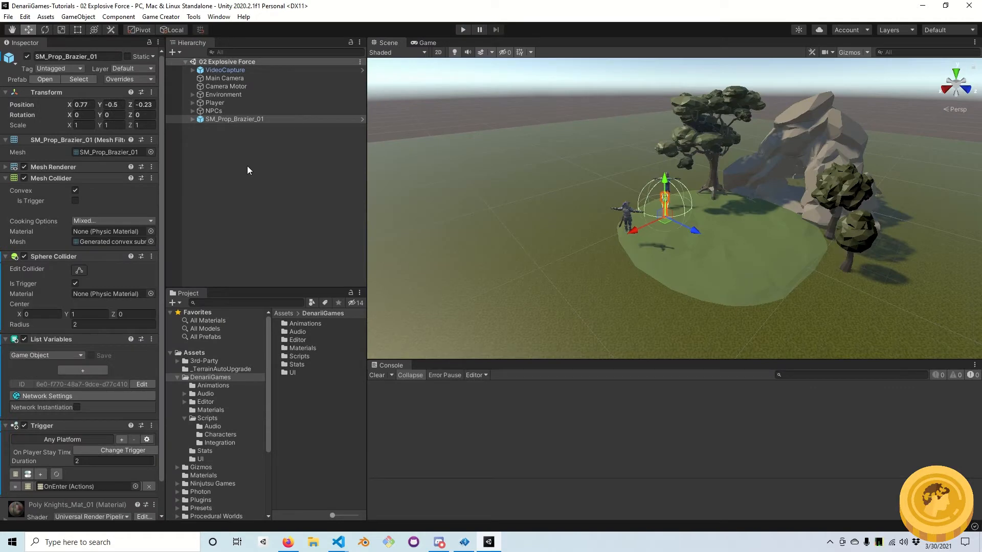
# - Deactivate SM_Prop_Brazier_01 and search the project assets for "brazier", filtered to prefabs
pyautogui.click(27, 57)
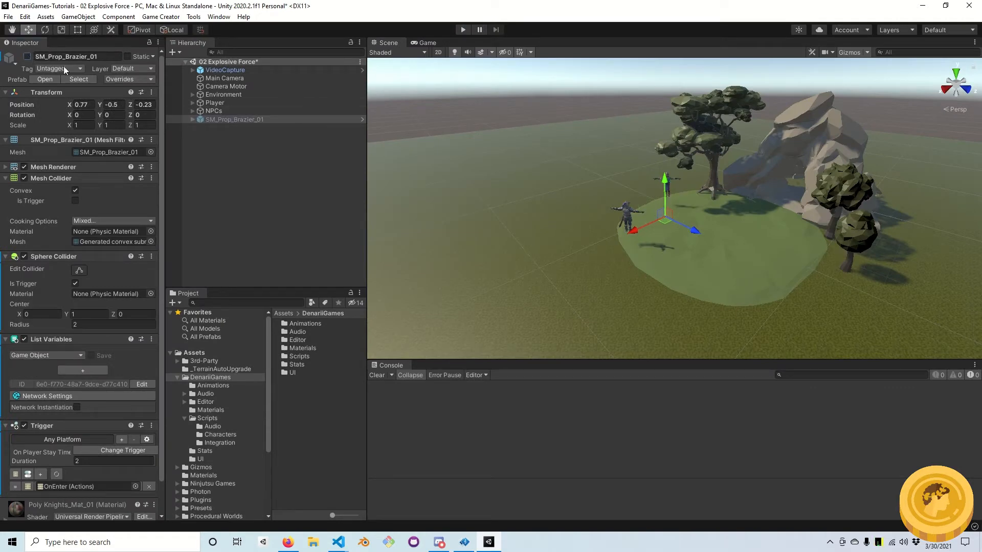
pyautogui.click(253, 304)
pyautogui.write('brazier')
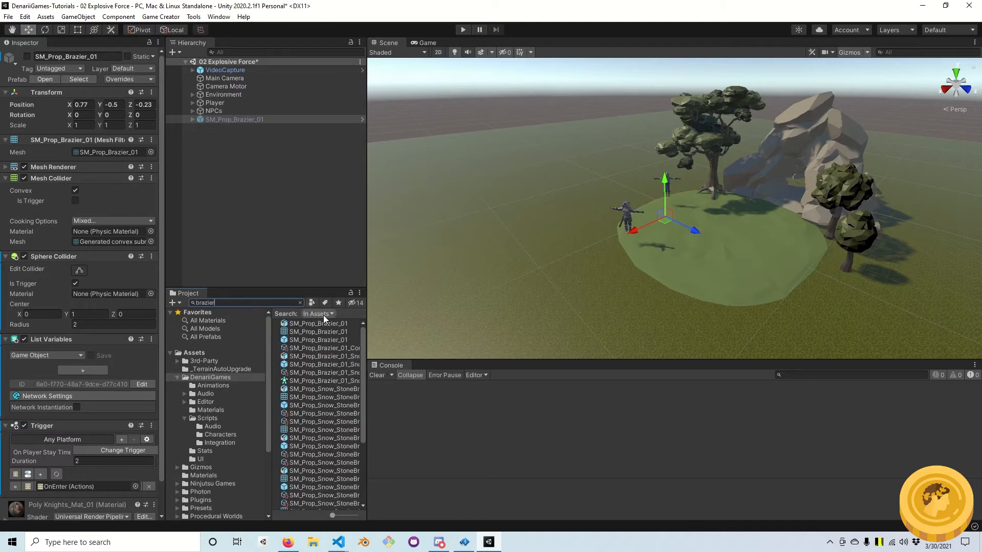
pyautogui.click(311, 303)
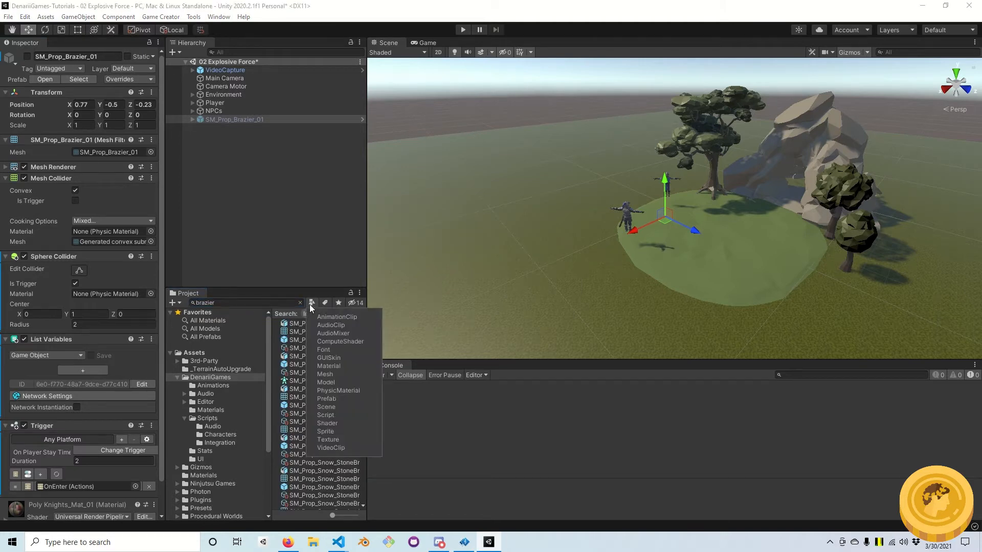
pyautogui.click(345, 401)
pyautogui.click(293, 435)
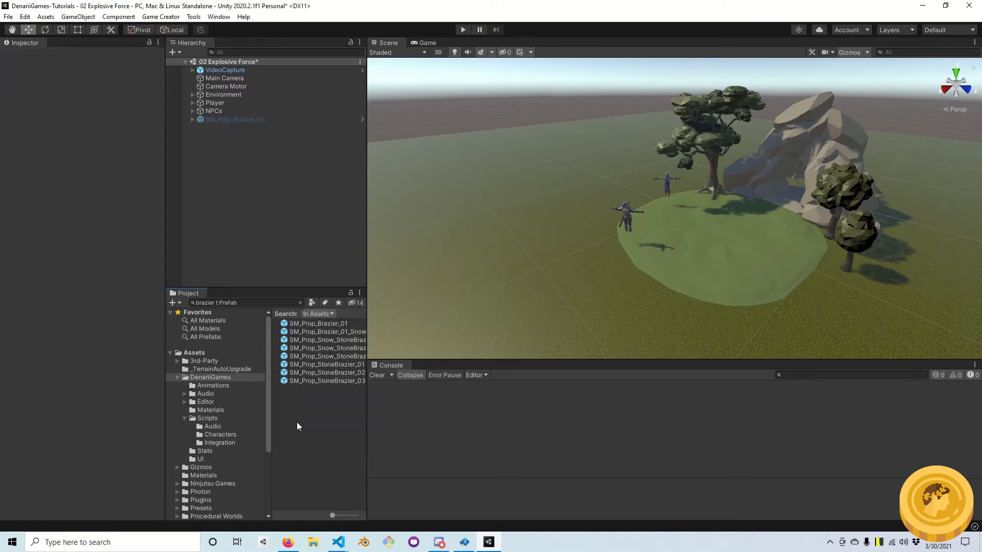
# - Add the SM_Prop_StoneBrazier_01 prefab to the scene and move it to about X 1.41, Z 0.24
pyautogui.moveTo(322, 364); pyautogui.dragTo(220, 170)
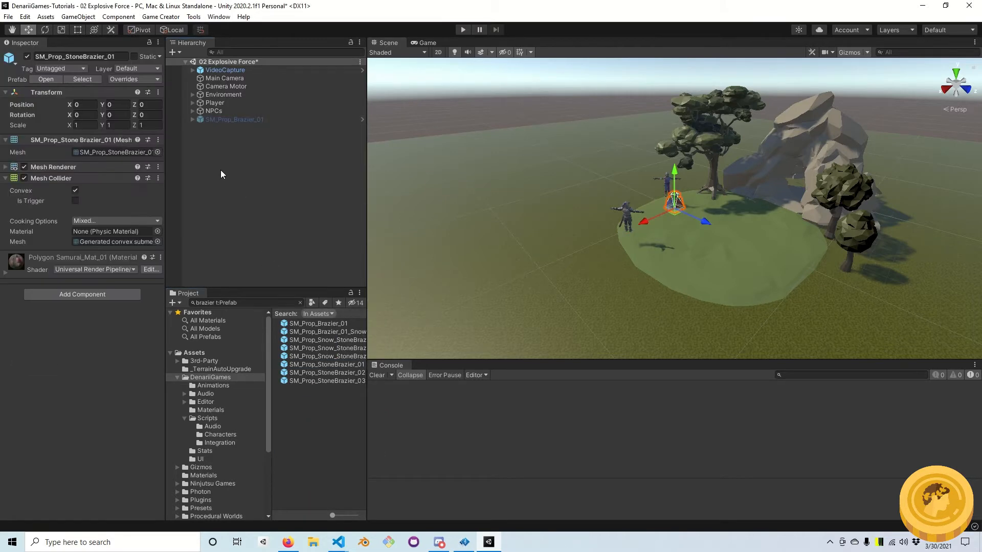
pyautogui.scroll(7, 722, 249)
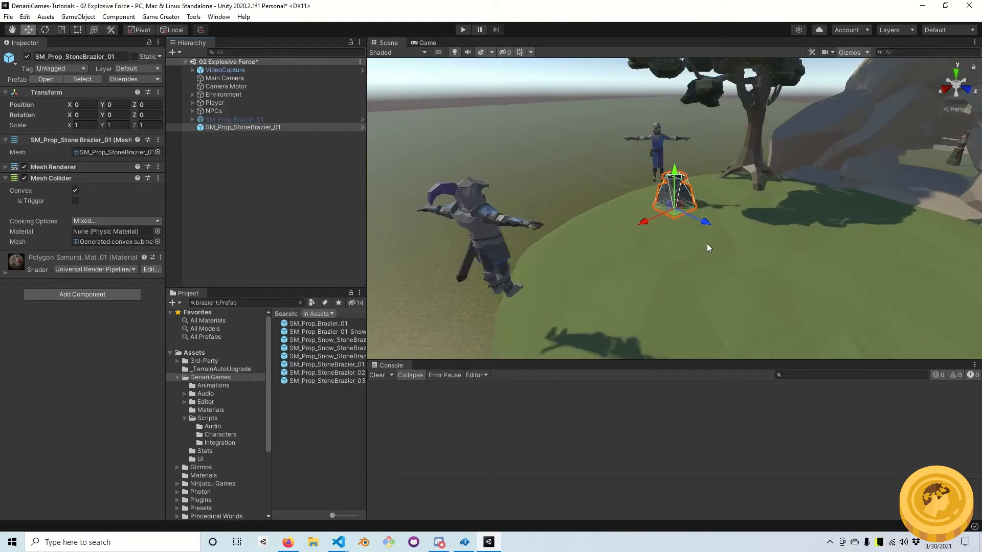
pyautogui.keyDown('alt'); pyautogui.moveTo(704, 247); pyautogui.dragTo(760, 259); pyautogui.keyUp('alt')
pyautogui.moveTo(678, 214); pyautogui.dragTo(665, 243)
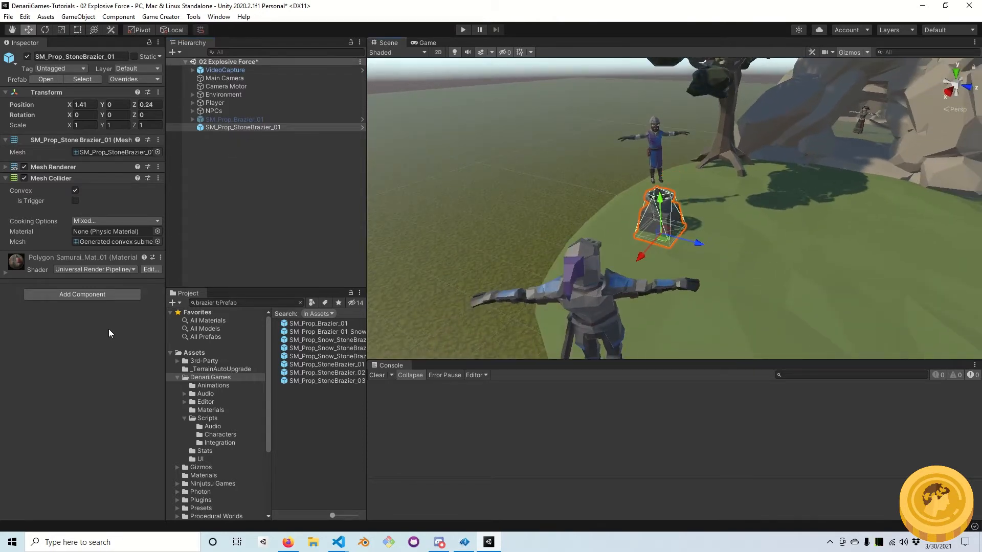
# - Add a Sphere Collider to the stone brazier with radius 3 and center Y 0, and make it a trigger
pyautogui.click(81, 294)
pyautogui.write('sphe')
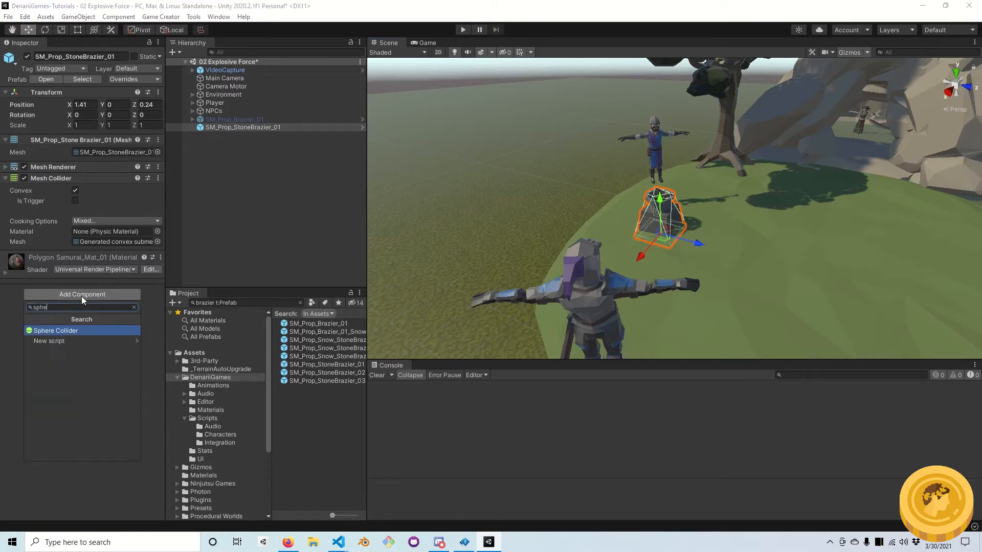
pyautogui.click(69, 333)
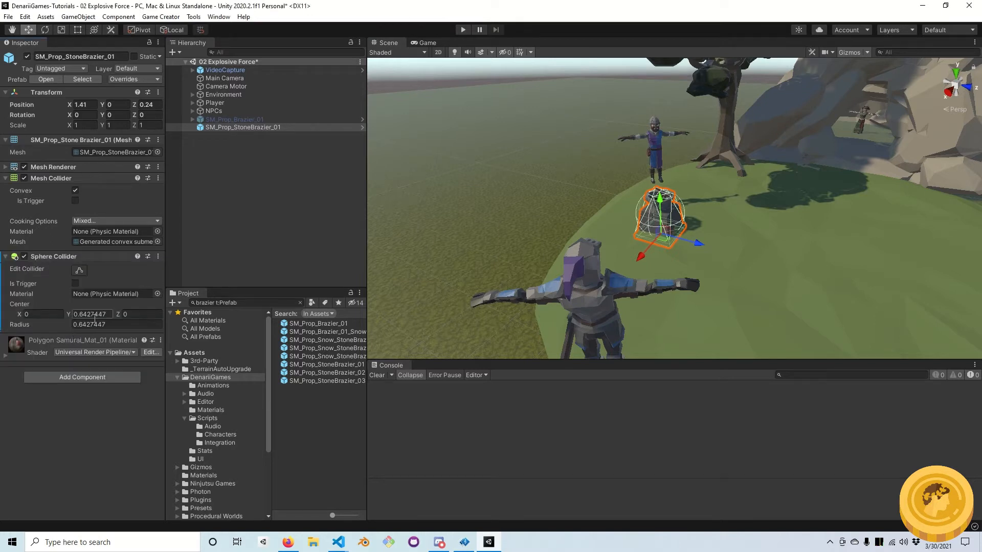
pyautogui.click(93, 326)
pyautogui.write('3')
pyautogui.press('Return')
pyautogui.click(95, 315)
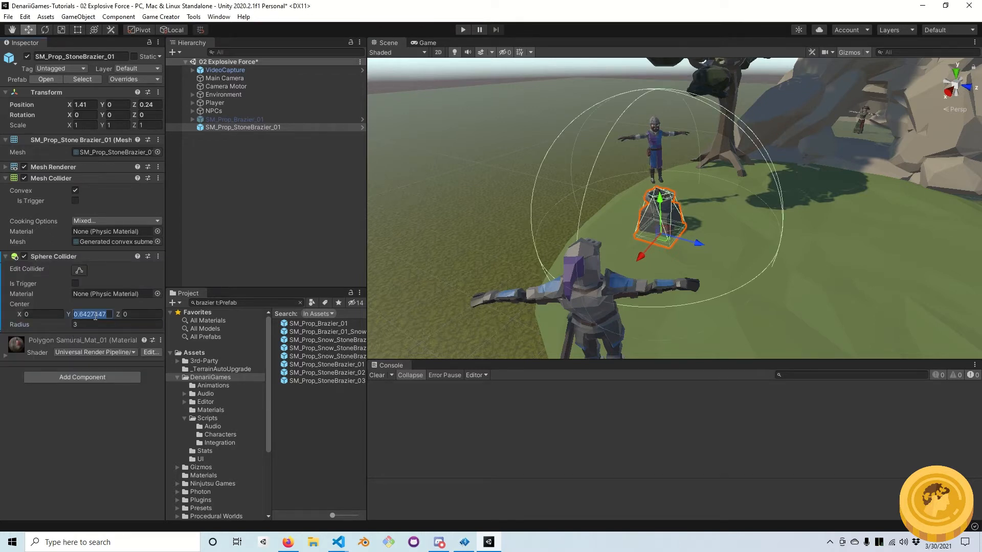
pyautogui.write('0')
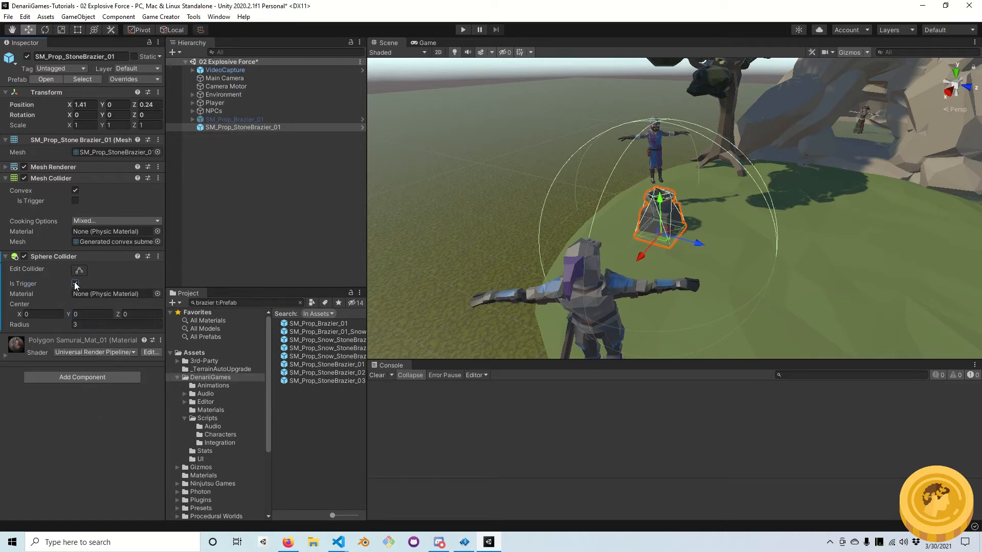
pyautogui.click(75, 284)
# - Add a Trigger component to the stone brazier, set it to On Player Stay Timeout, and create an Actions object for it
pyautogui.click(83, 381)
pyautogui.write('tri')
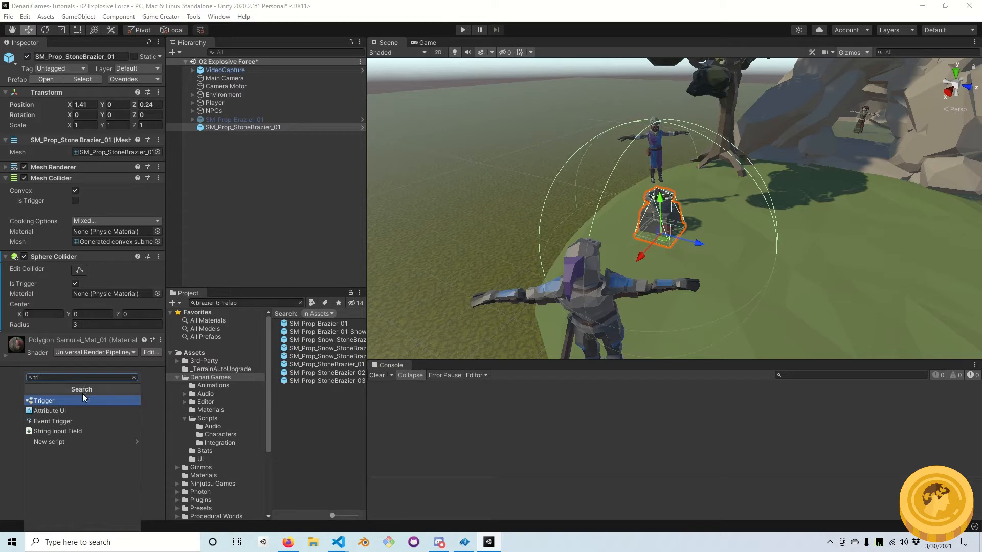
pyautogui.click(82, 400)
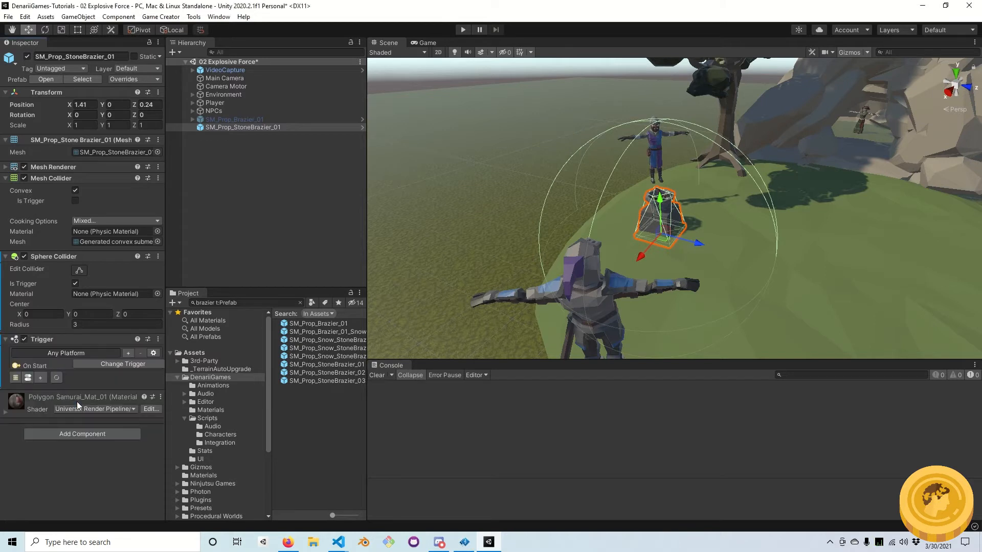
pyautogui.click(113, 363)
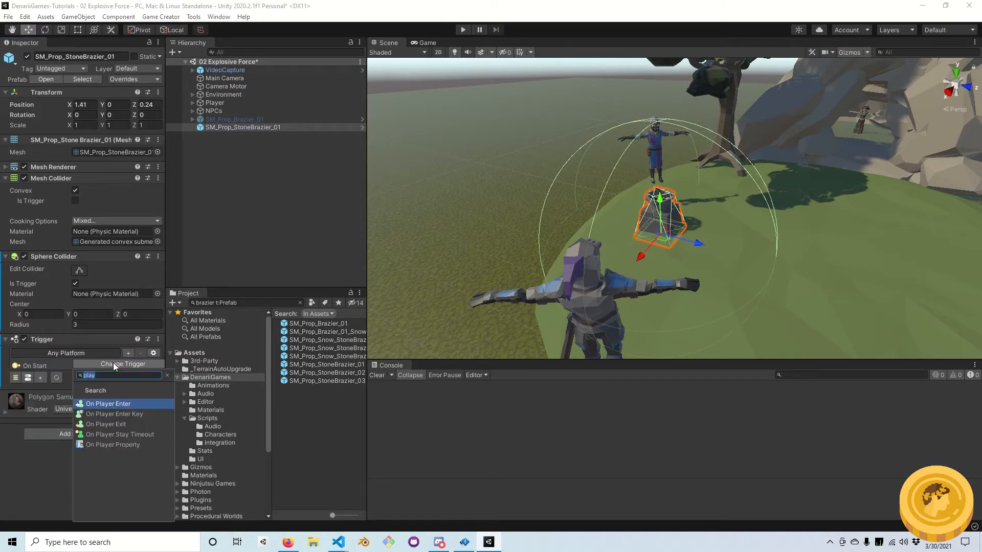
pyautogui.click(118, 435)
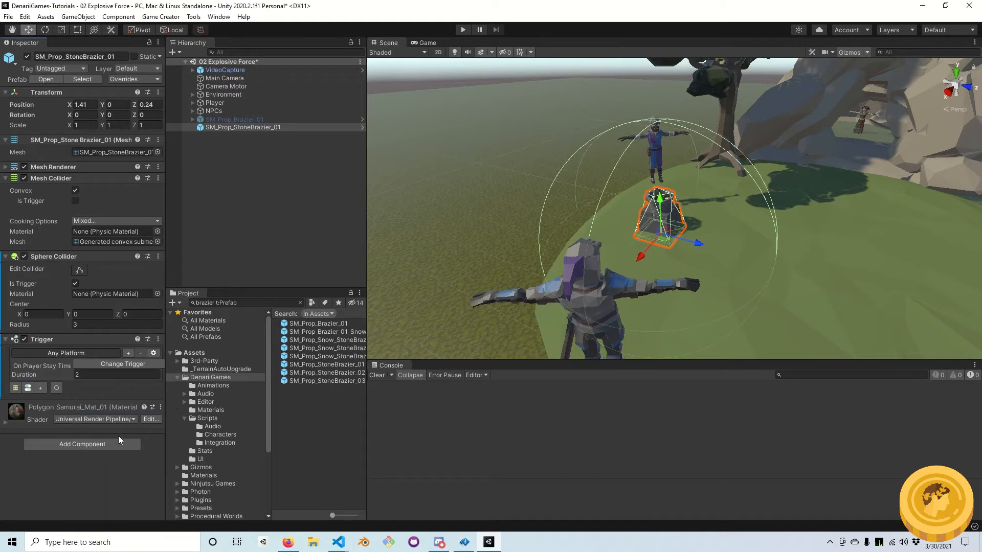
pyautogui.click(117, 374)
pyautogui.click(15, 389)
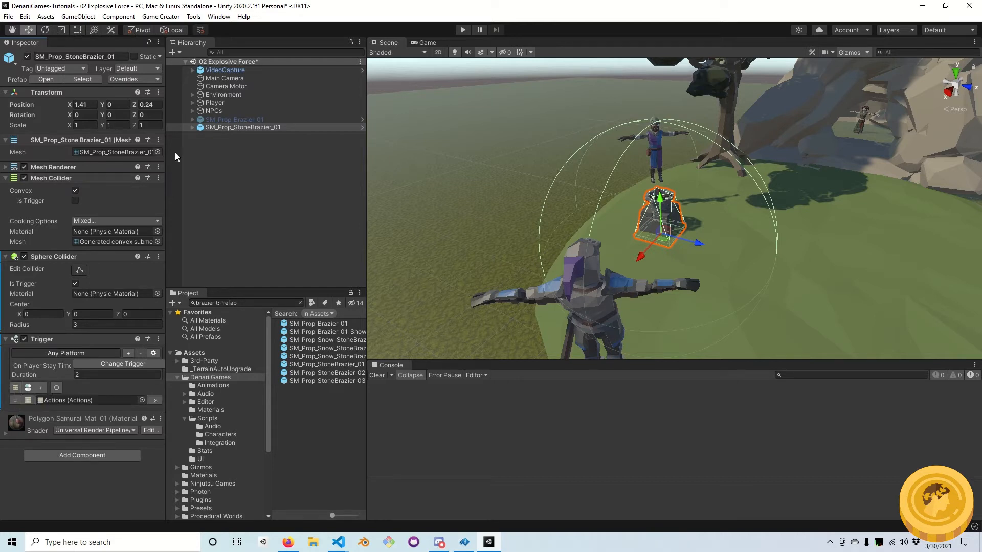
# - Rename the stone brazier's child Actions object to OnEnter
pyautogui.click(193, 126)
pyautogui.click(227, 135)
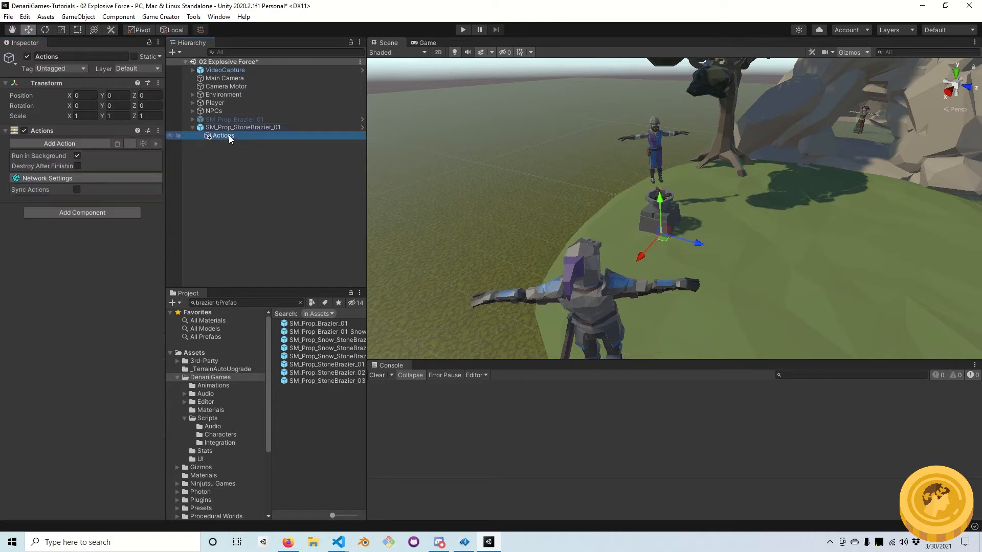
pyautogui.click(226, 136)
pyautogui.write('On')
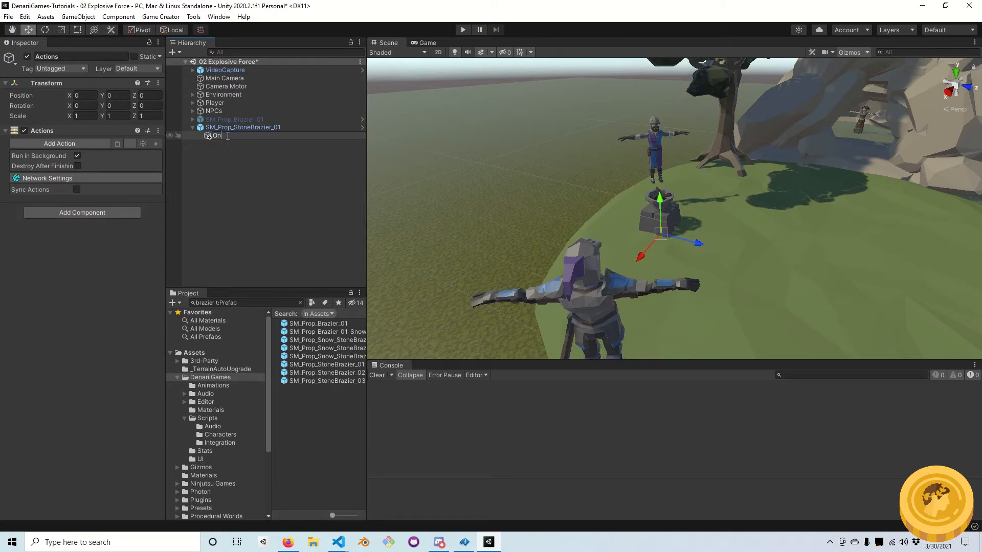
pyautogui.write('Enter')
pyautogui.press('Return')
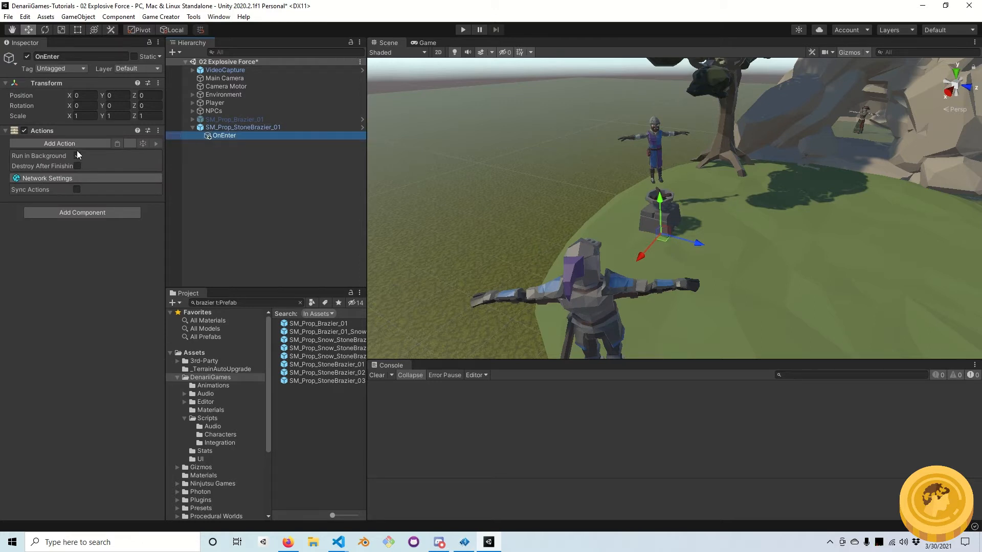
pyautogui.click(77, 154)
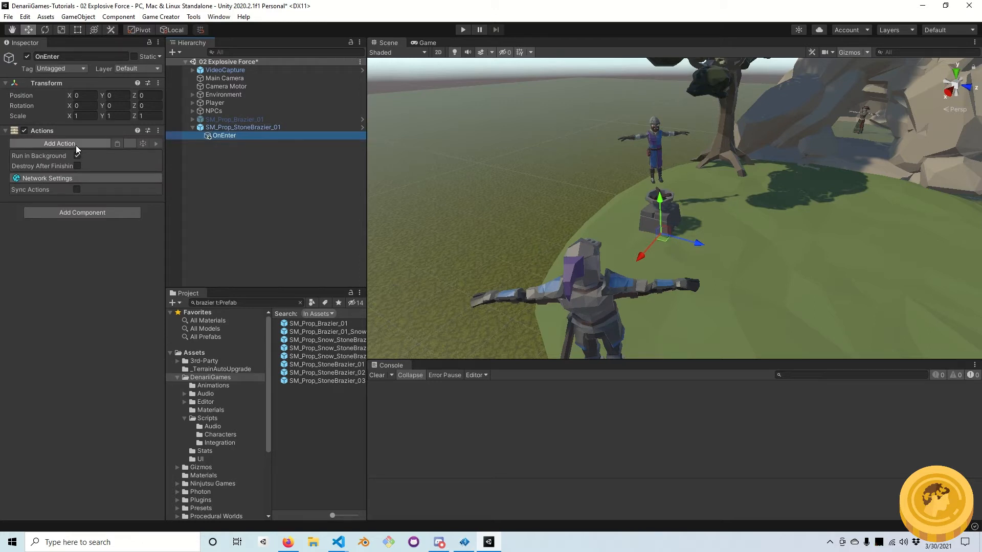
# - Add a Gather Components by Distance action to OnEnter, with SM_Prop_StoneBrazier_01 as Game Object origin and radius 3
pyautogui.click(76, 144)
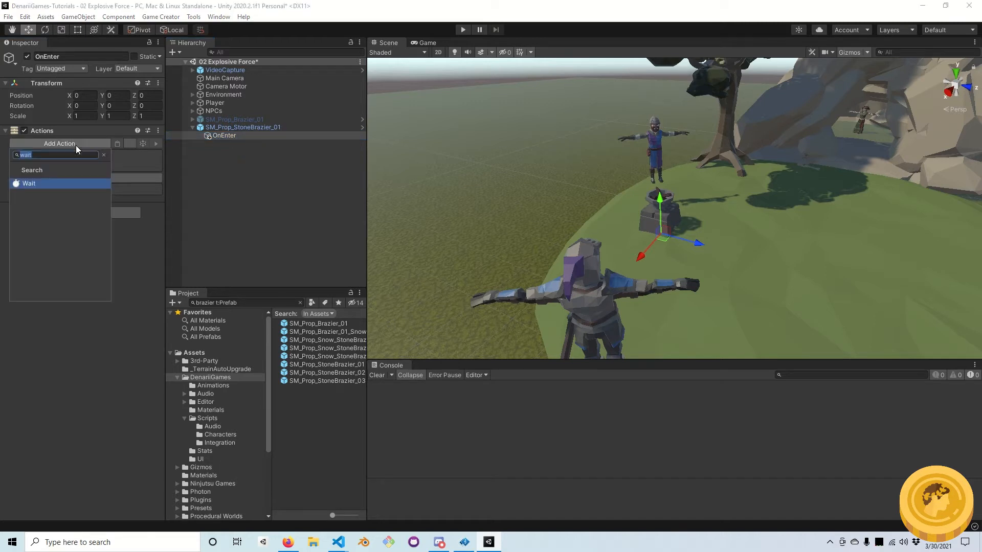
pyautogui.write('gath')
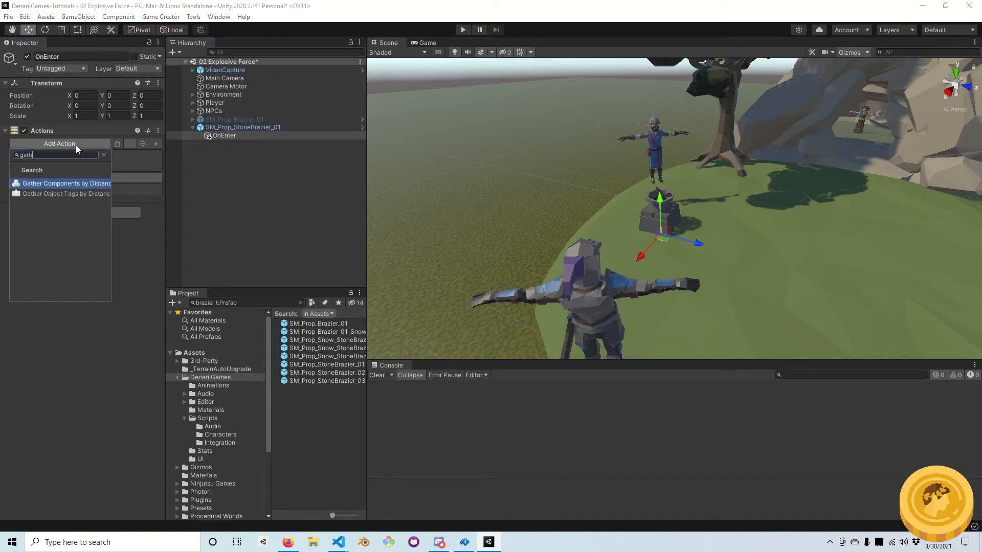
pyautogui.click(91, 183)
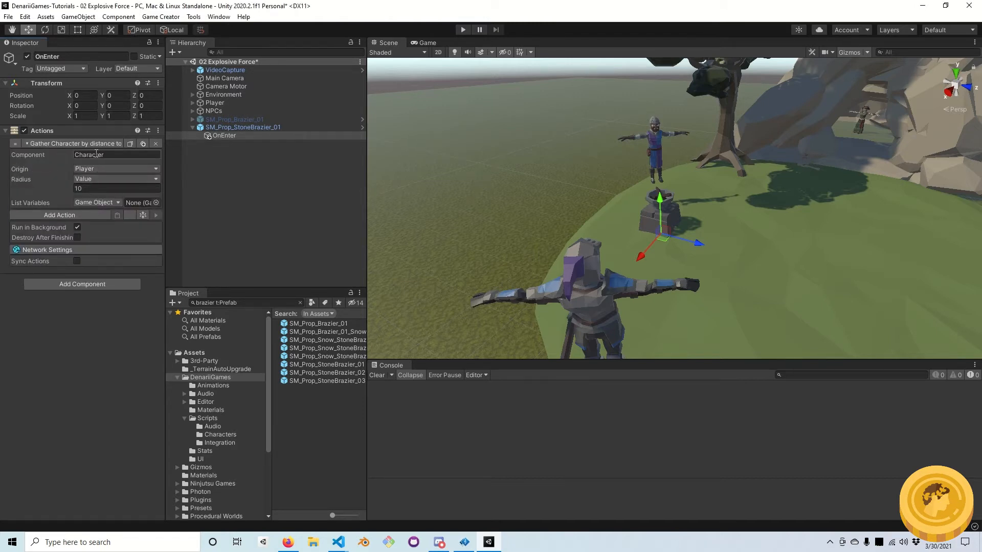
pyautogui.click(108, 169)
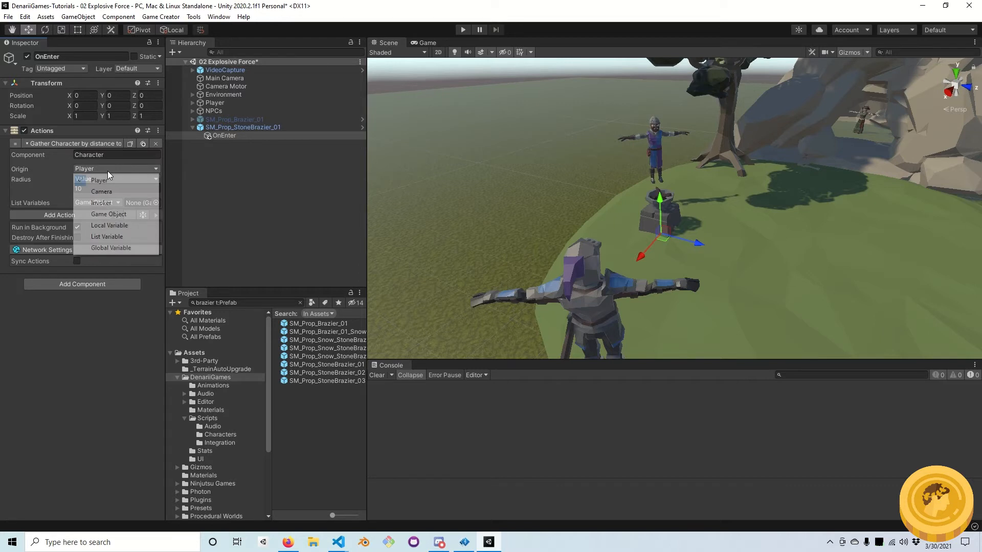
pyautogui.click(108, 213)
pyautogui.moveTo(242, 126); pyautogui.dragTo(115, 179)
pyautogui.click(97, 196)
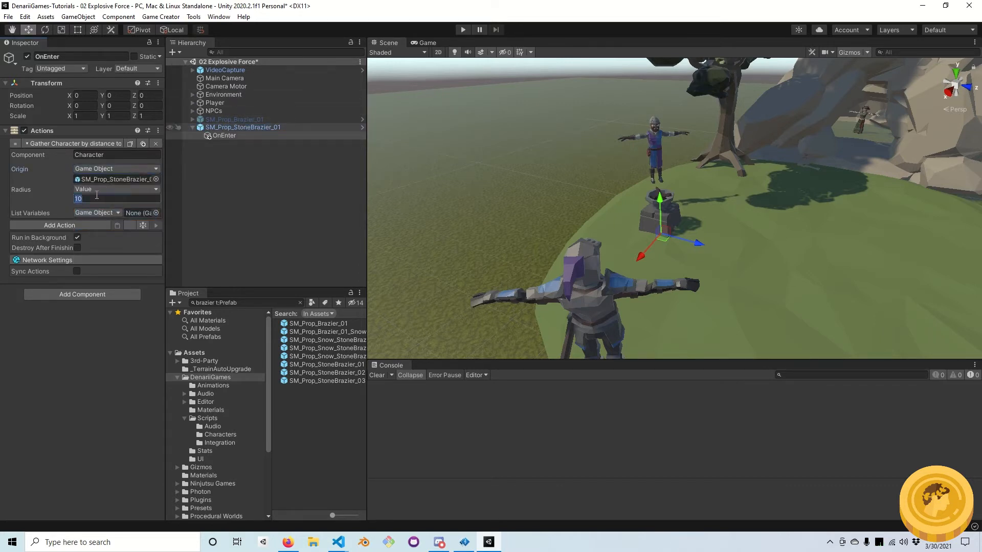
pyautogui.write('3')
# - Add a List Variables component to the stone brazier and assign the brazier as the gather action's list variables
pyautogui.click(228, 127)
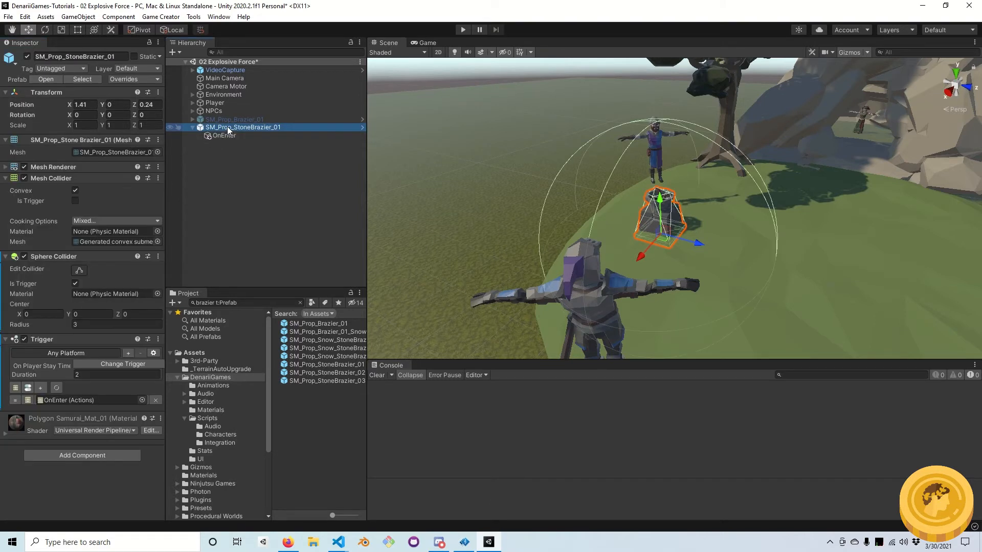
pyautogui.click(85, 455)
pyautogui.write('list')
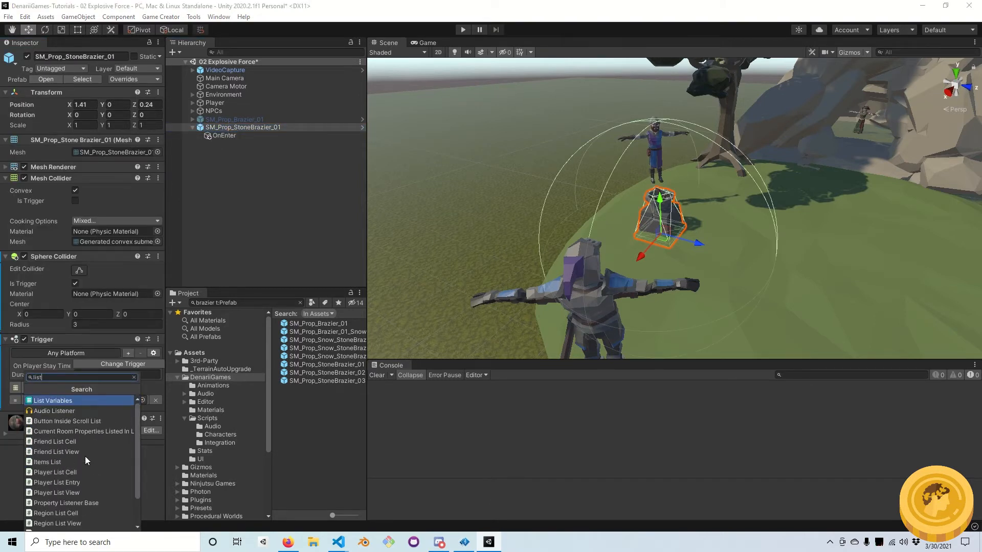
pyautogui.click(75, 401)
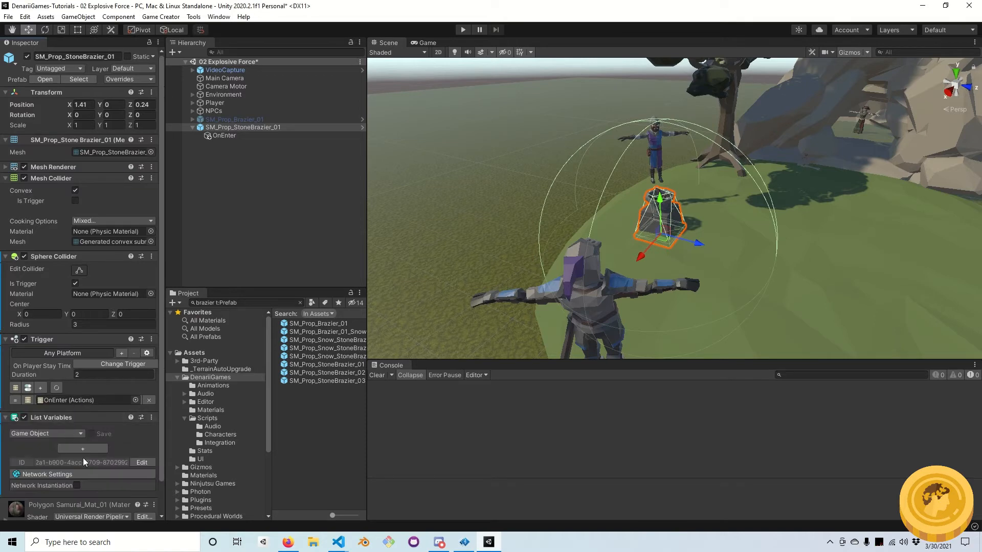
pyautogui.click(225, 134)
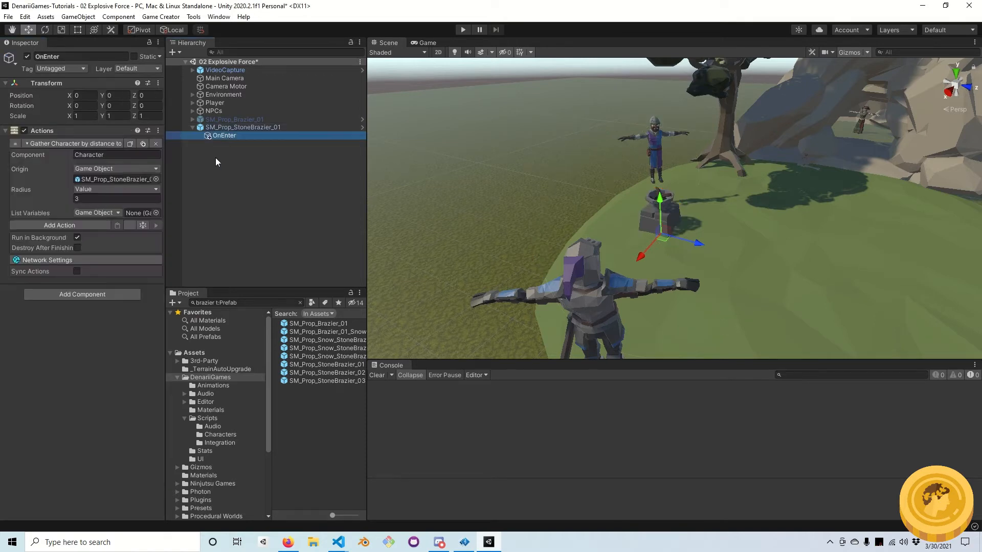
pyautogui.click(225, 129)
pyautogui.moveTo(225, 130); pyautogui.dragTo(139, 213)
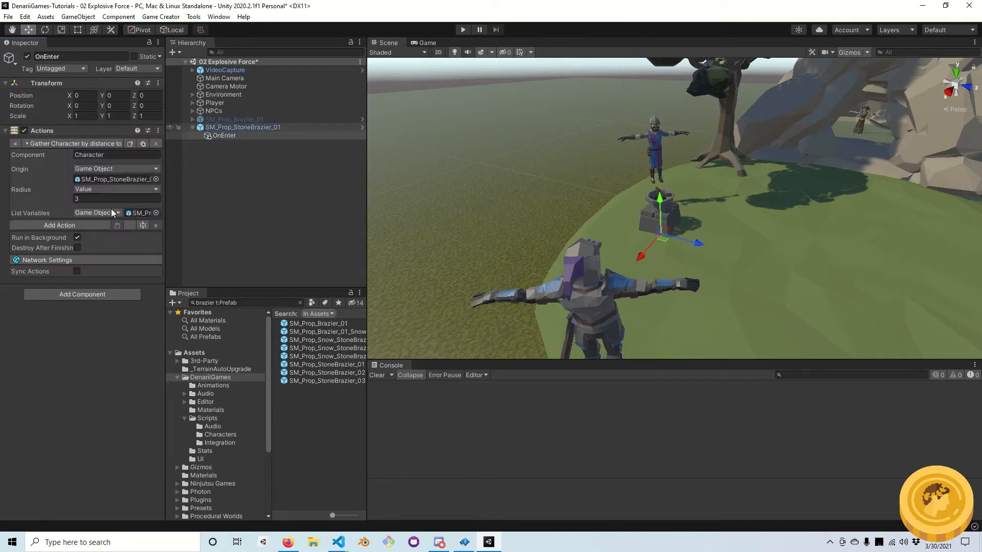
# - Add a List Variables Loop action to OnEnter below the gather action
pyautogui.click(84, 226)
pyautogui.write('loop')
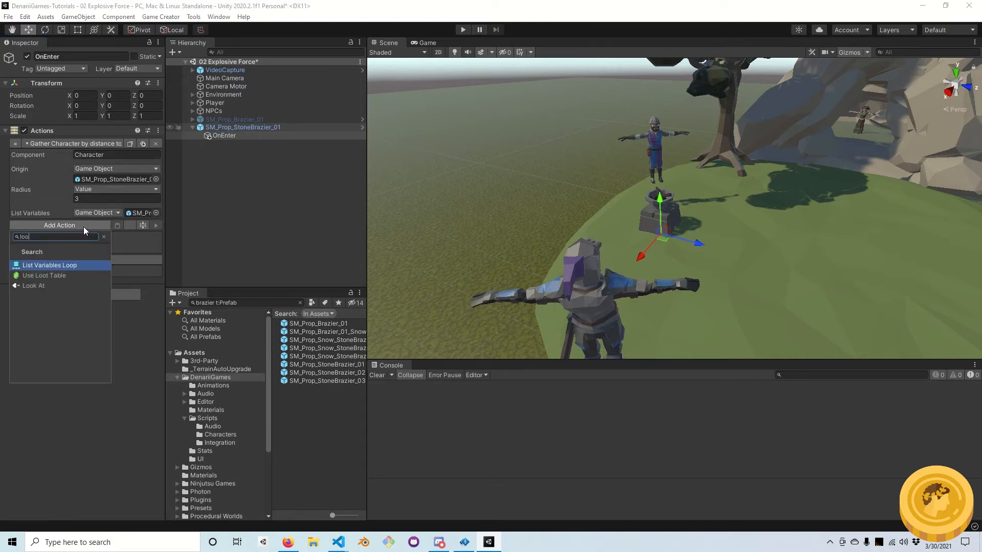
pyautogui.click(57, 264)
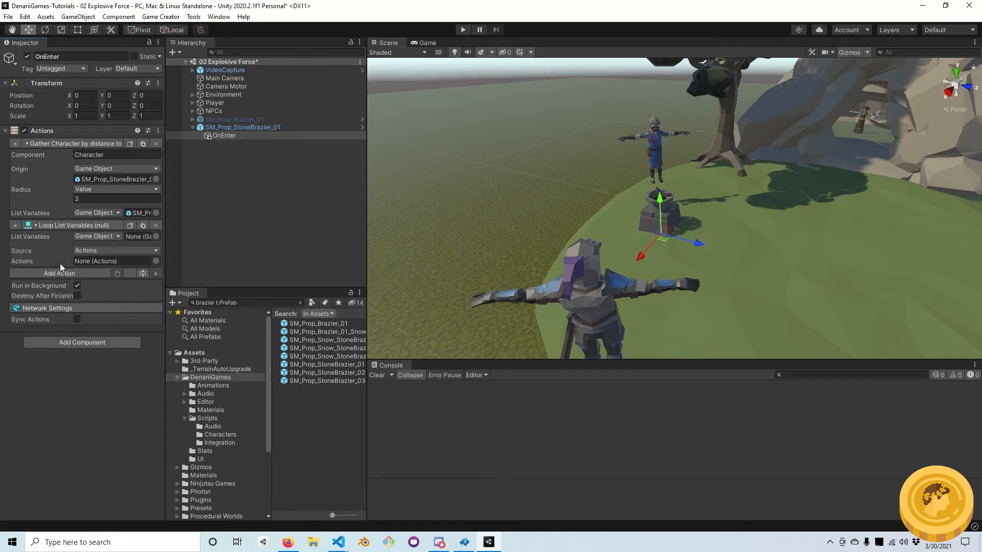
# - Assign the stone brazier as the loop's list variables and create a child Actions object named Ragdoll under OnEnter
pyautogui.moveTo(226, 129); pyautogui.dragTo(139, 237)
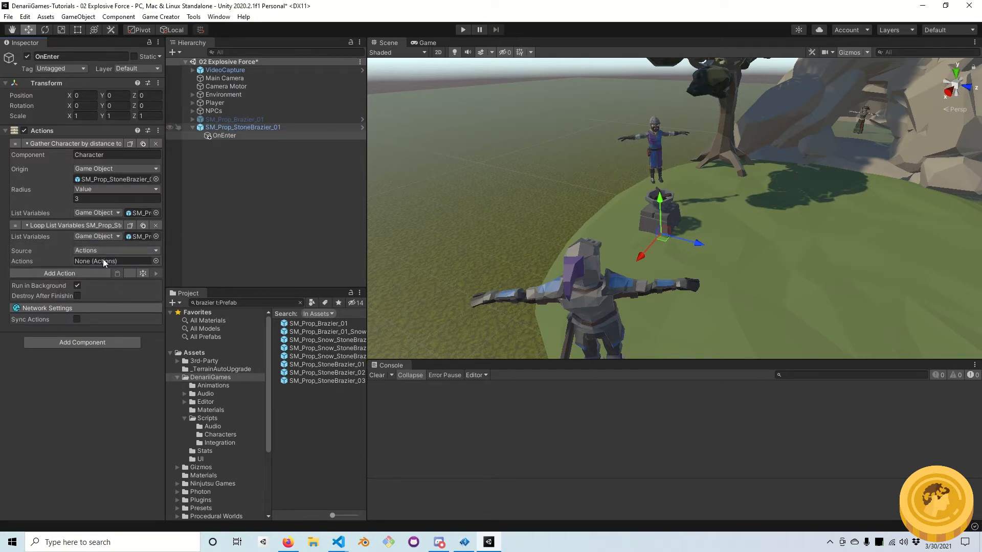
pyautogui.click(227, 136)
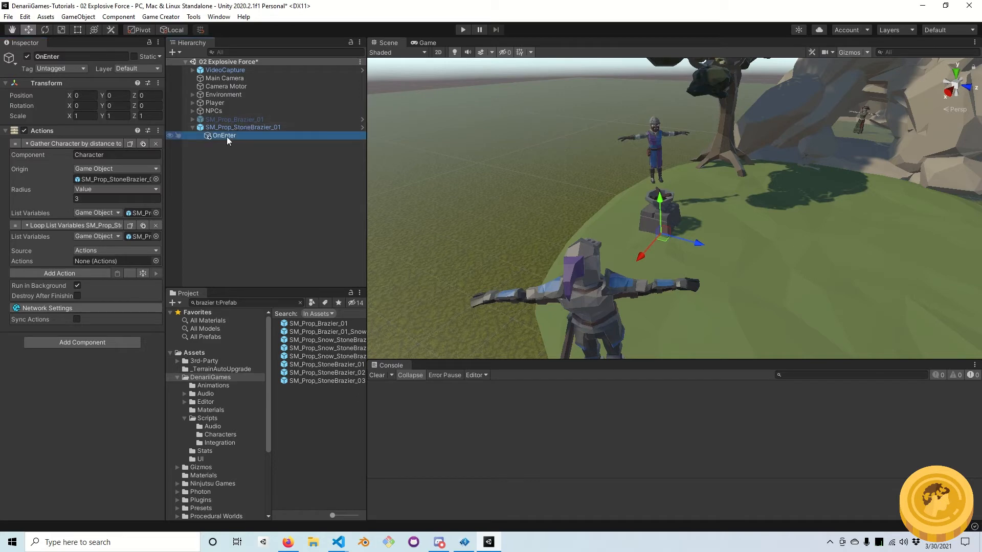
pyautogui.rightClick(227, 137)
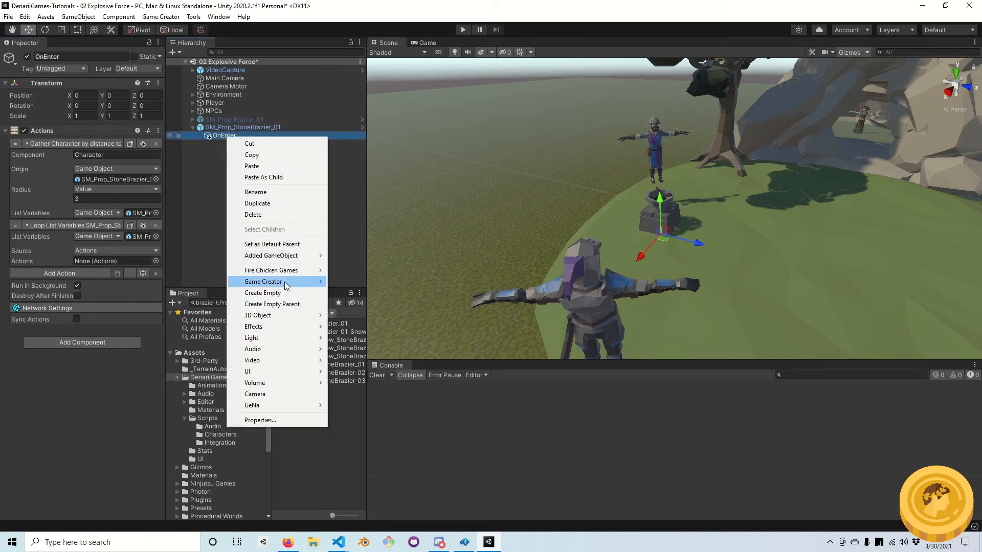
pyautogui.moveTo(286, 286)
pyautogui.click(360, 320)
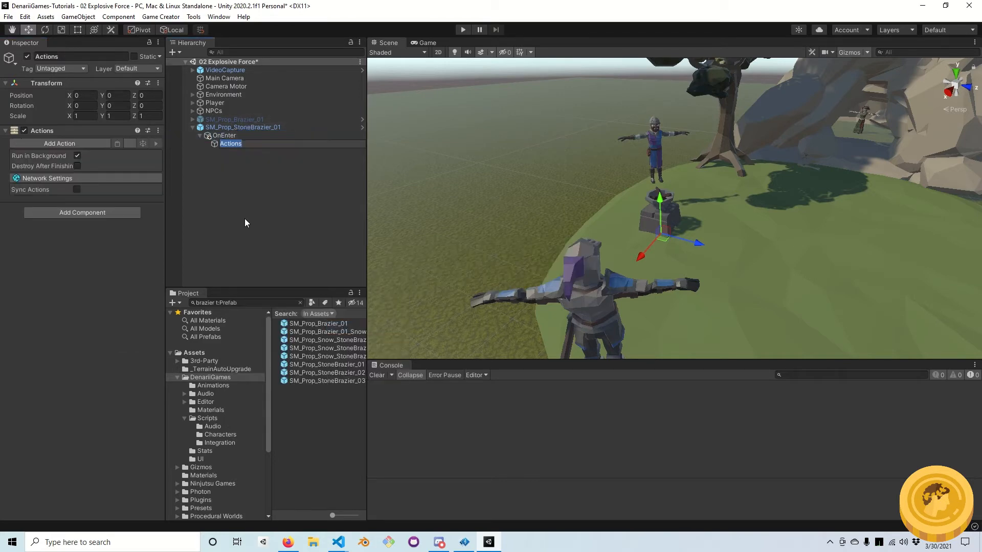
pyautogui.write('Ragdoll')
pyautogui.press('Return')
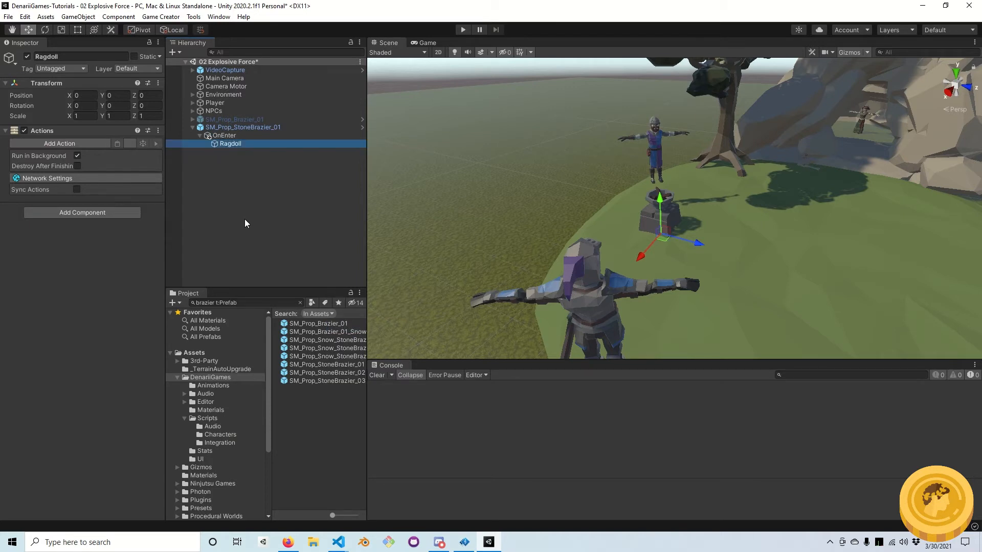
# - Add a Character Ragdoll action to the Ragdoll object, with Invoker as the character and Auto Recover enabled
pyautogui.click(75, 143)
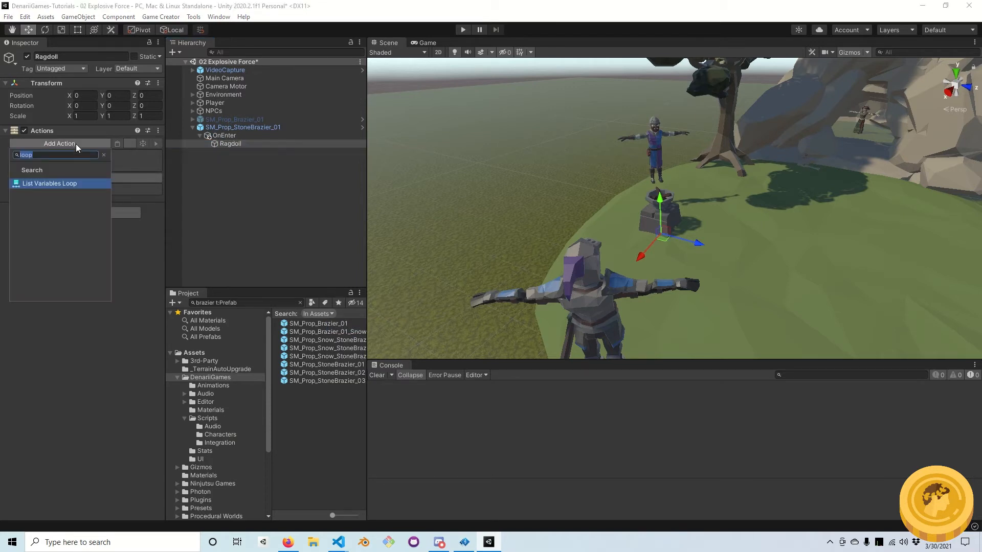
pyautogui.write('rag')
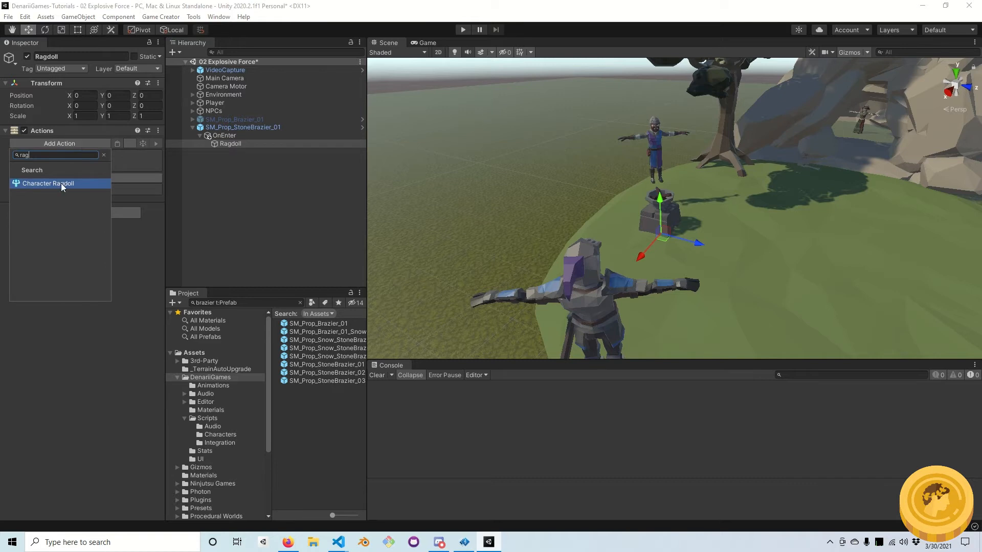
pyautogui.click(61, 183)
pyautogui.click(93, 154)
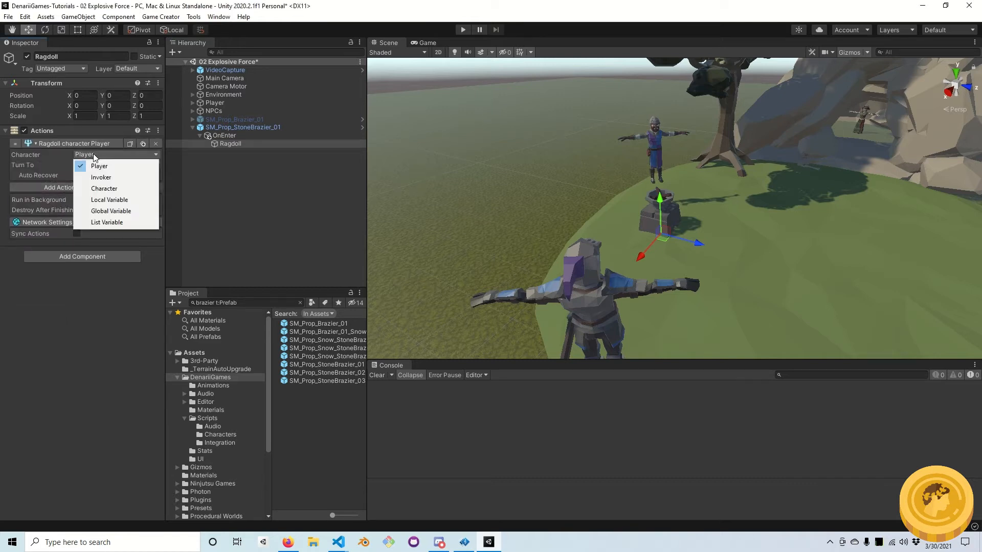
pyautogui.click(102, 179)
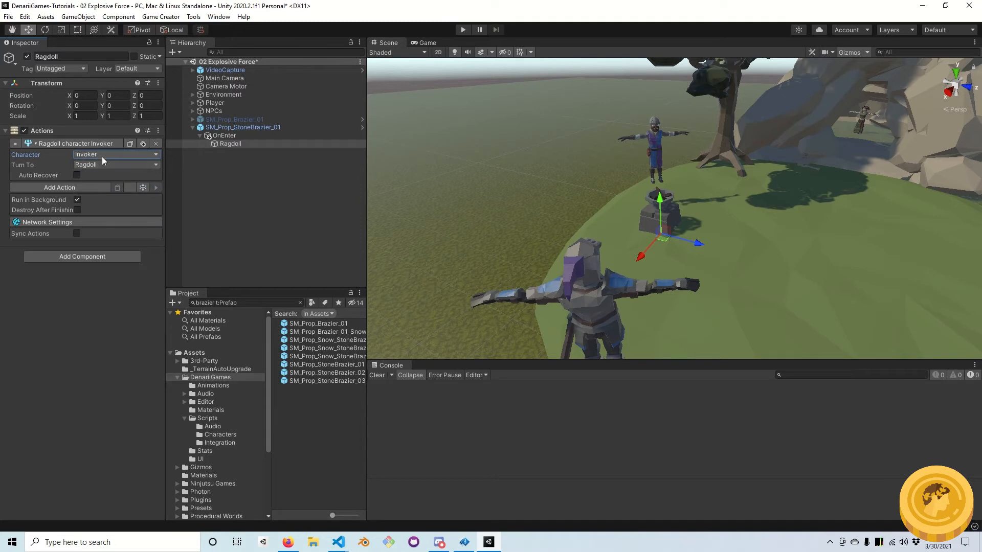
pyautogui.click(78, 175)
# - Assign the Ragdoll object as the actions of OnEnter's list loop and add an Explosion Force action below it
pyautogui.click(236, 135)
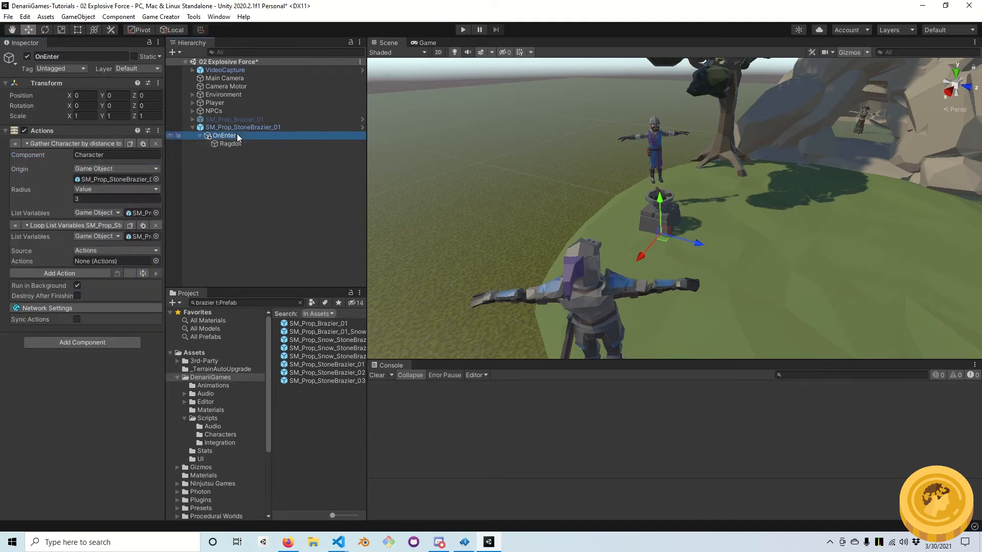
pyautogui.moveTo(232, 146); pyautogui.dragTo(130, 263)
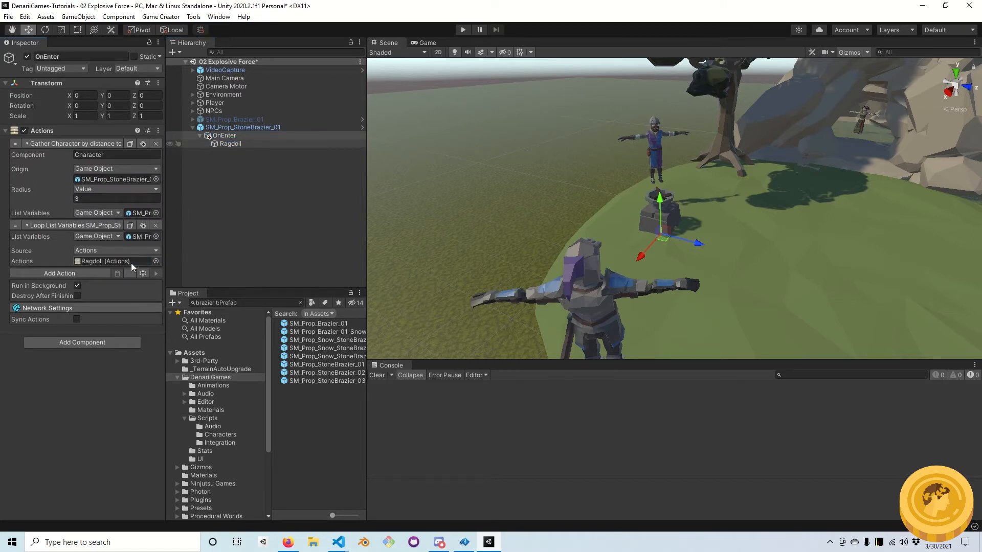
pyautogui.click(84, 275)
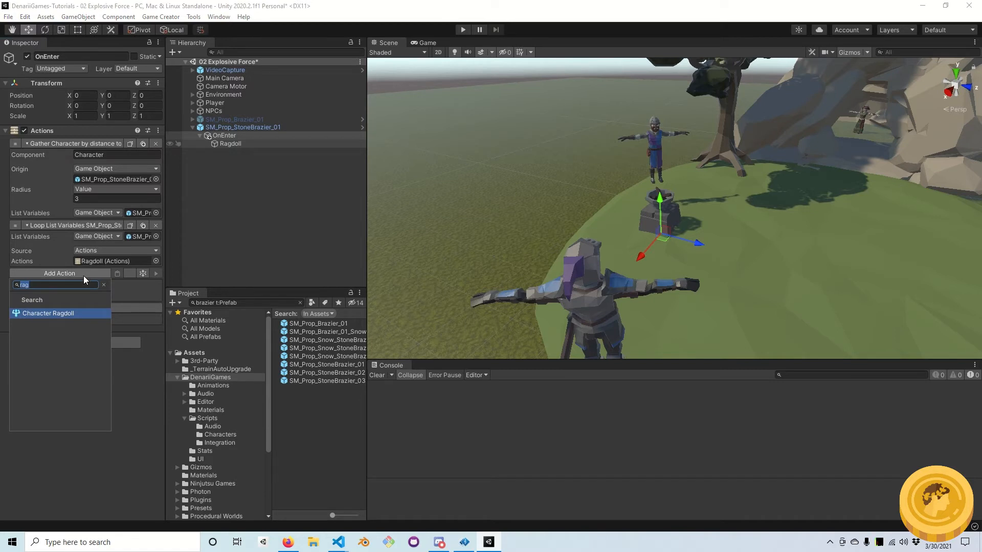
pyautogui.write('explo')
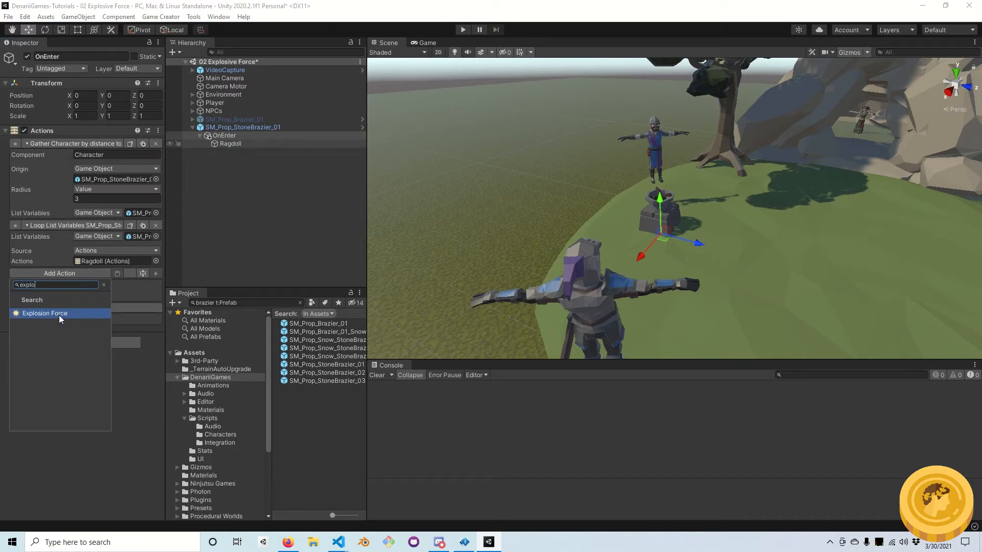
pyautogui.click(59, 314)
# - Set the explosion's position to the stone brazier's Transform, with radius 3 and force 50
pyautogui.click(90, 296)
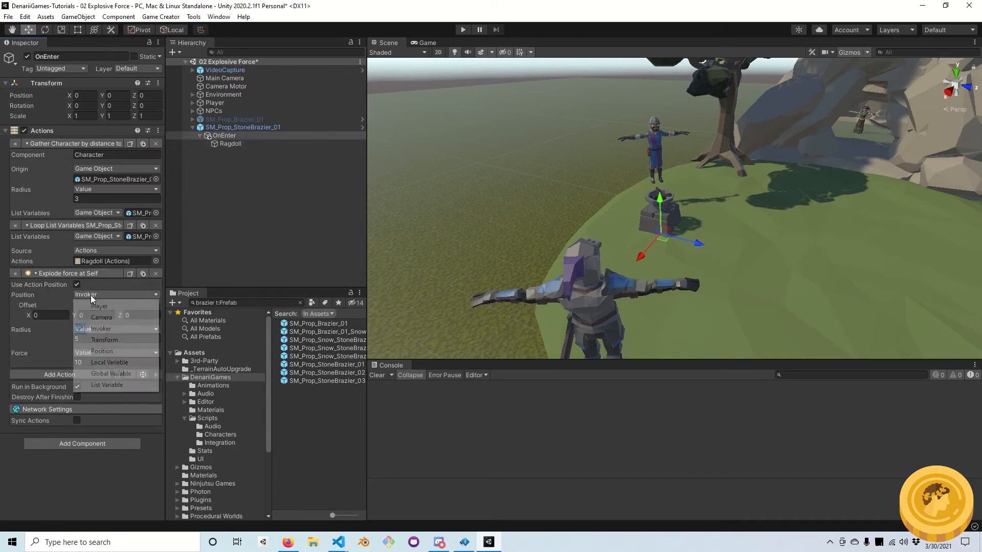
pyautogui.click(100, 339)
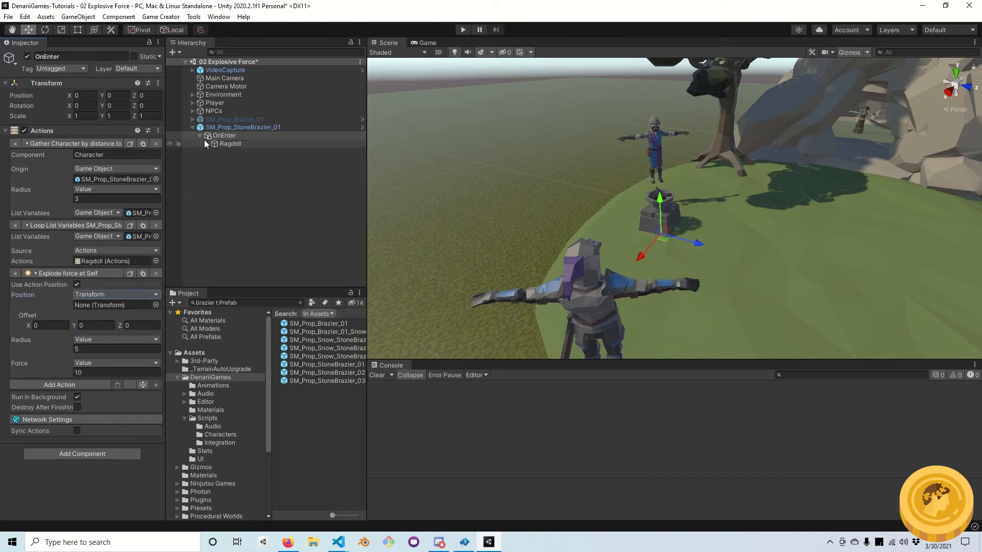
pyautogui.moveTo(223, 129); pyautogui.dragTo(101, 308)
pyautogui.click(94, 350)
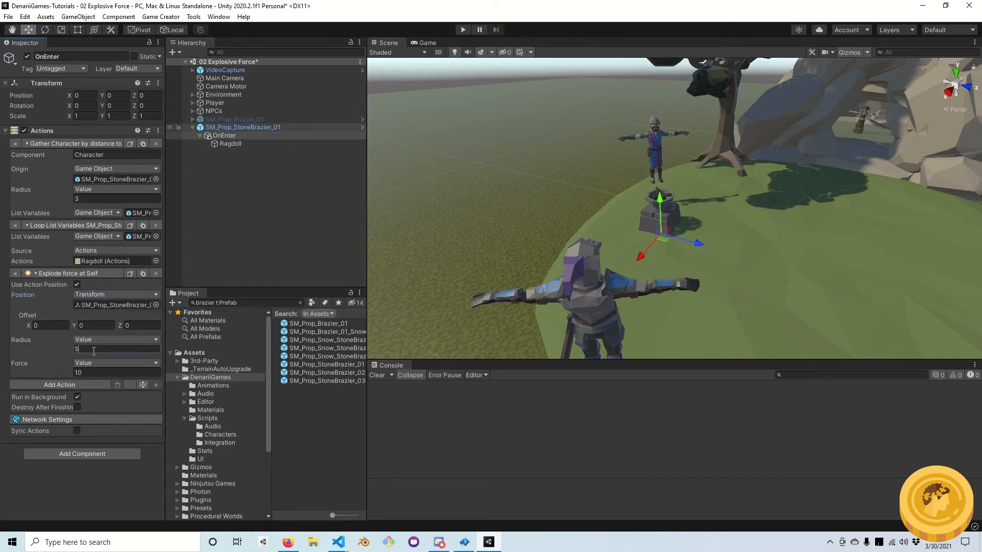
pyautogui.click(84, 373)
pyautogui.write('50')
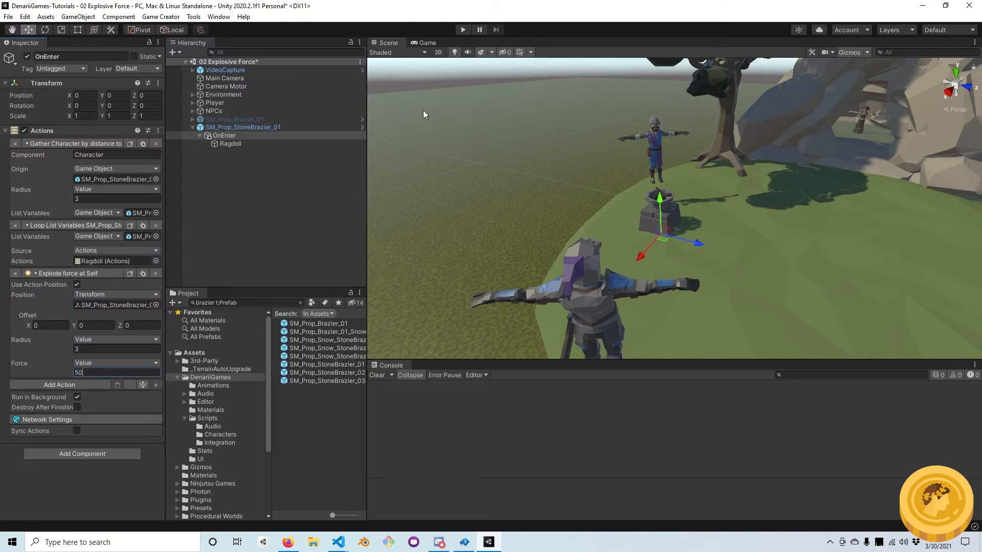
# - Play-test the scene by walking the player up to the stone brazier, and stop the game
pyautogui.click(463, 29)
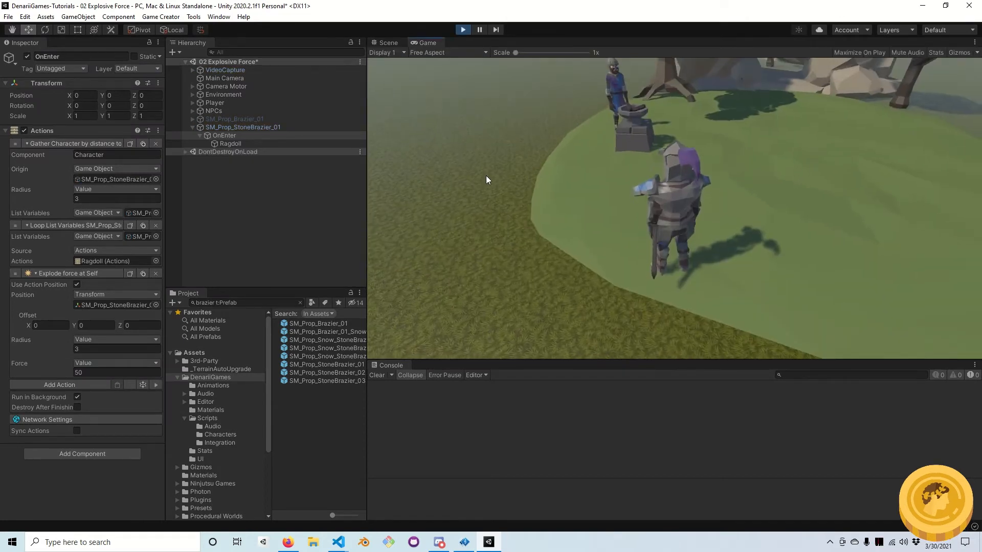
pyautogui.press('w')
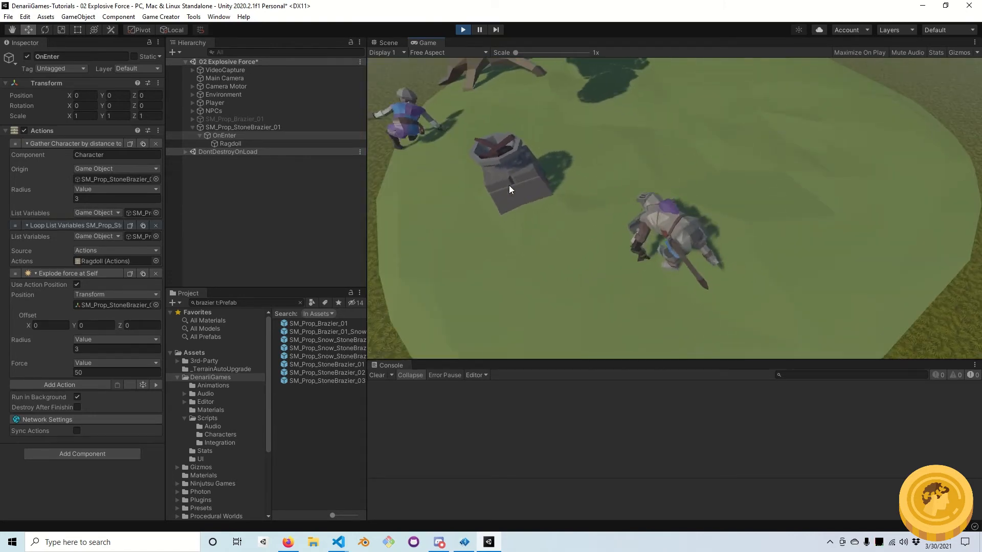
pyautogui.click(462, 29)
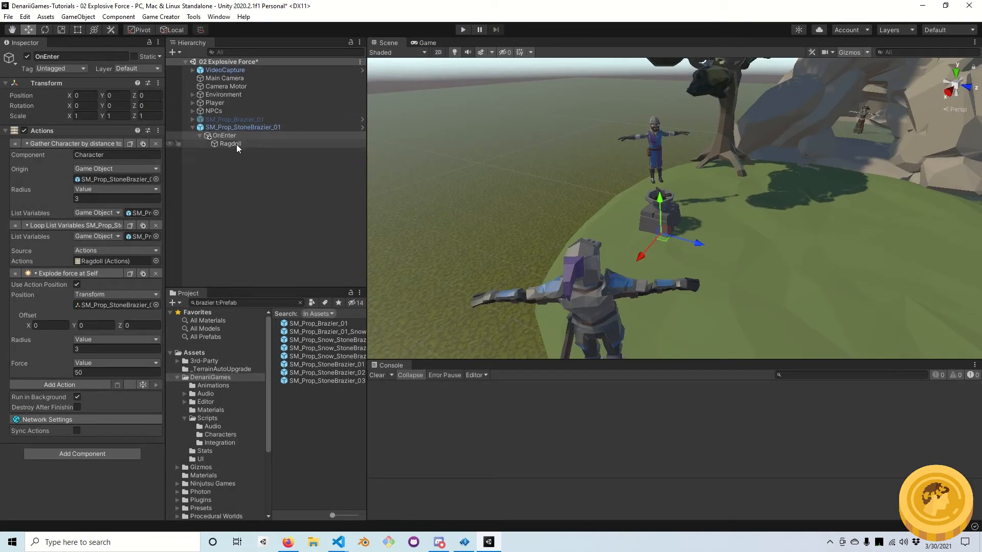
# - Add a Denarii Games Character Joint action to Ragdoll above the ragdoll action, with Invoker as its character
pyautogui.click(236, 144)
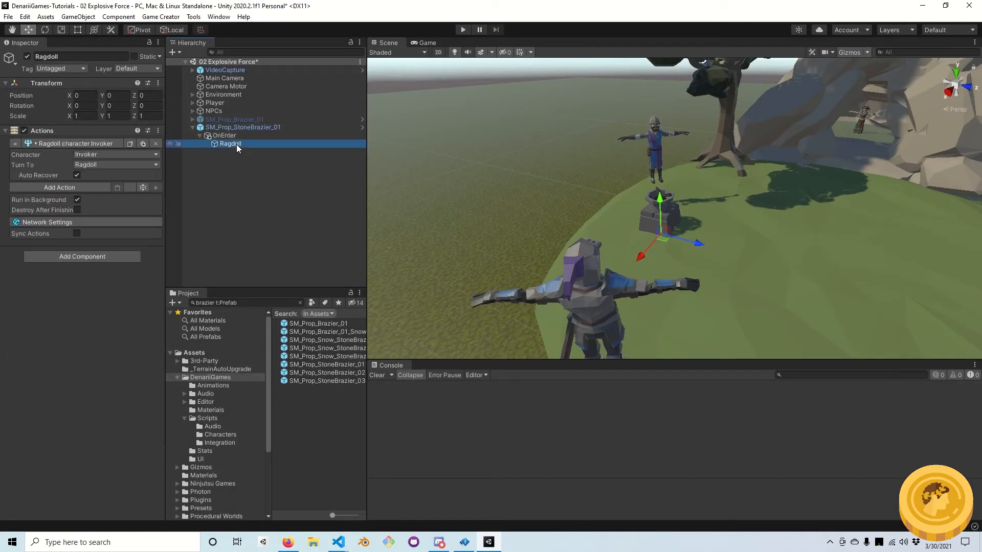
pyautogui.click(60, 187)
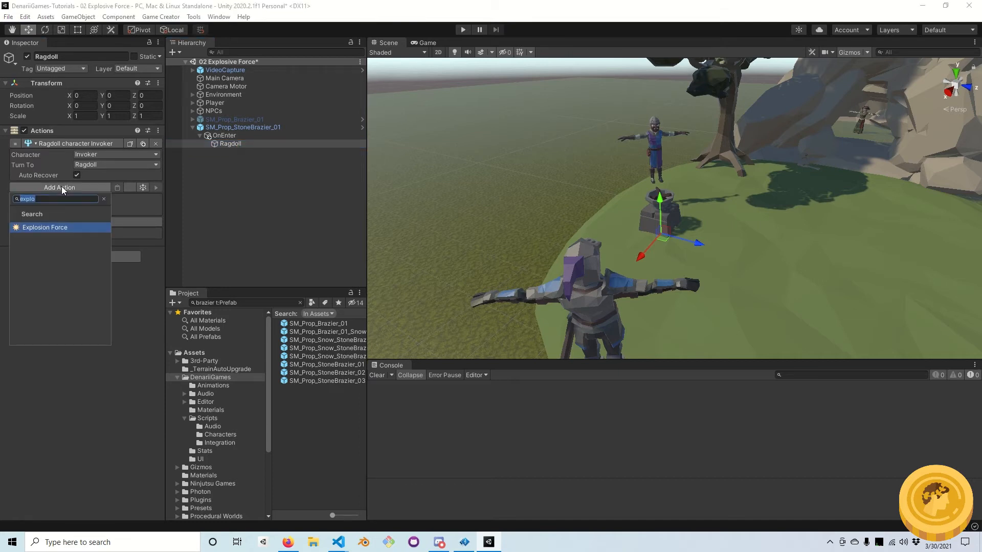
pyautogui.click(103, 199)
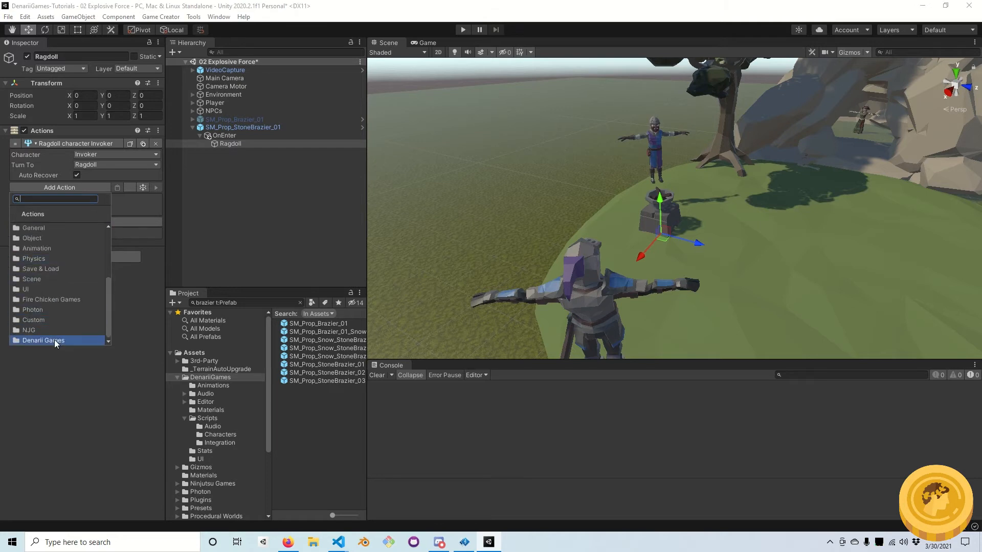
pyautogui.click(52, 341)
pyautogui.click(45, 236)
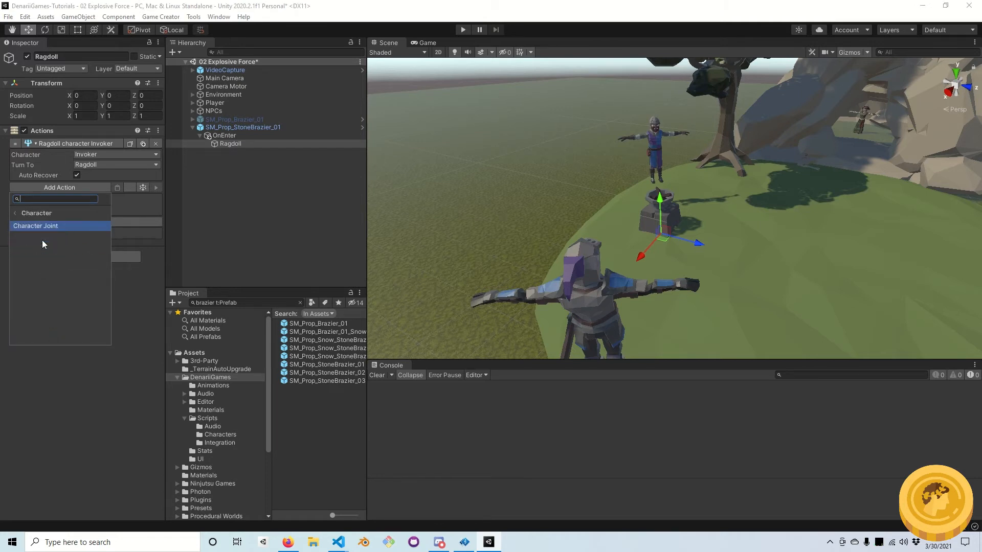
pyautogui.click(60, 226)
pyautogui.moveTo(14, 190); pyautogui.dragTo(34, 139)
pyautogui.click(141, 153)
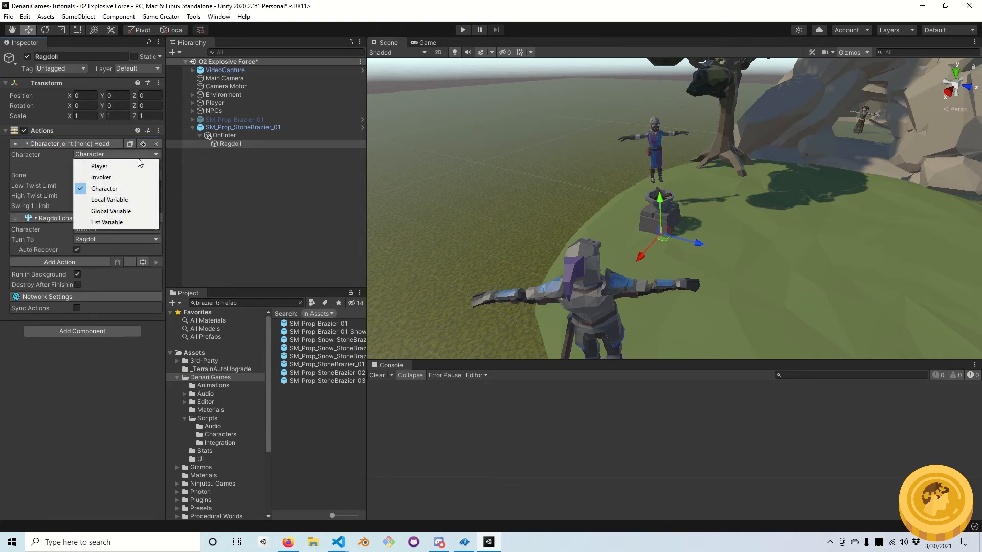
pyautogui.click(119, 179)
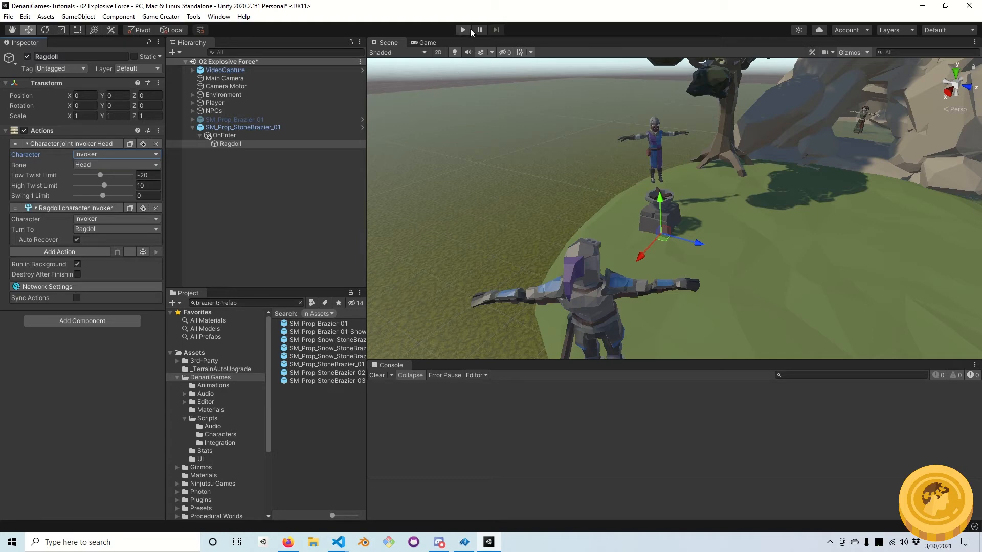
# - Search the project prefabs for torch and add TorchRed as a child of SM_Prop_StoneBrazier_01
pyautogui.click(249, 136)
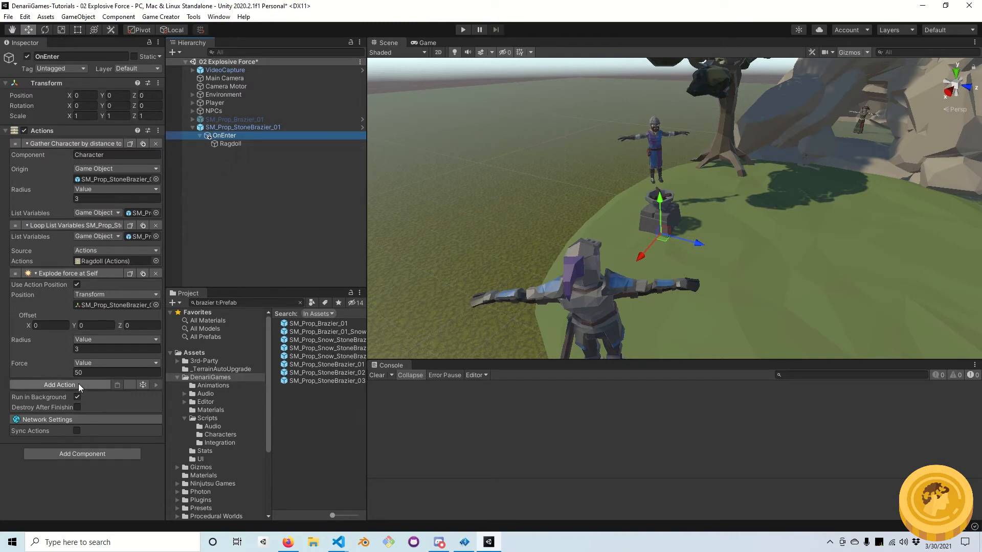
pyautogui.doubleClick(201, 303)
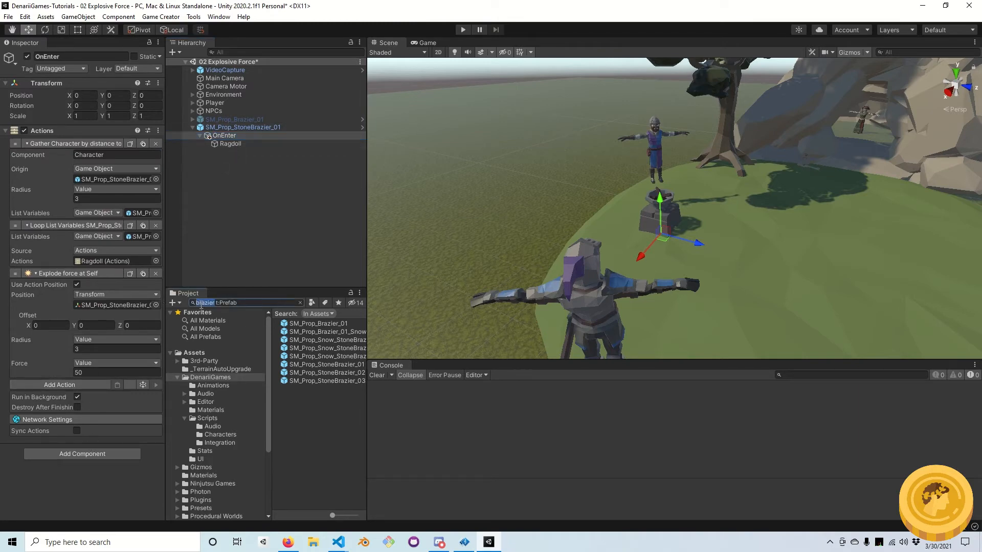
pyautogui.write('torcv')
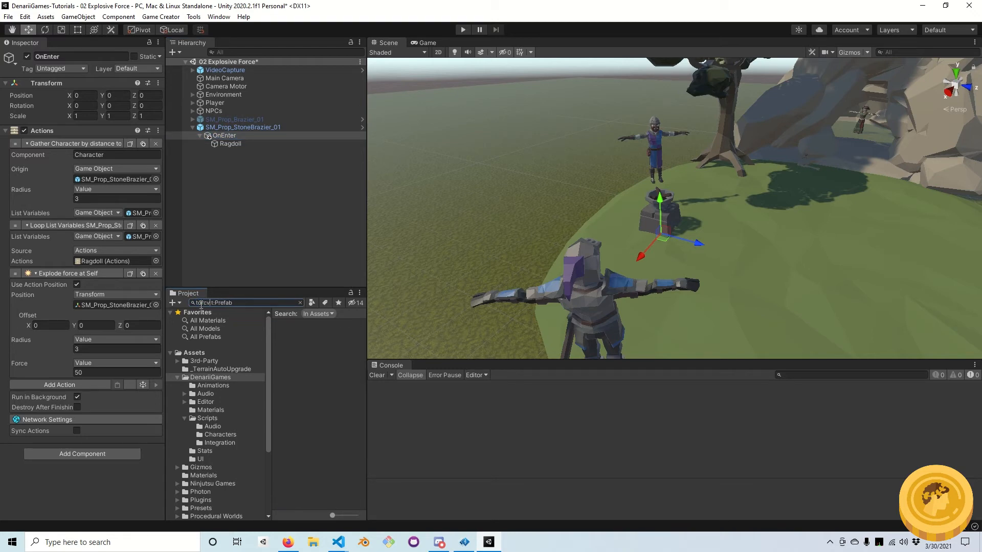
pyautogui.press('BackSpace')
pyautogui.write('h')
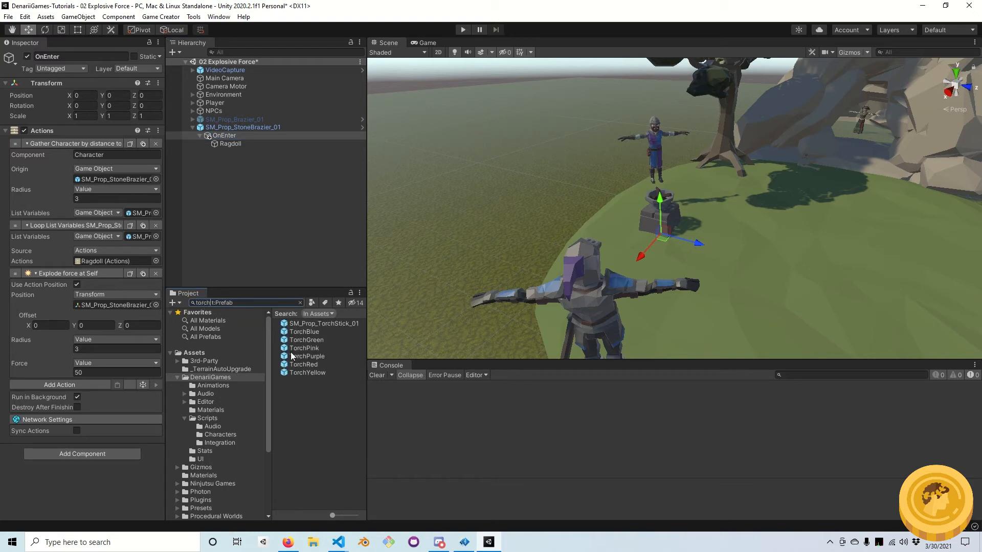
pyautogui.moveTo(304, 363); pyautogui.dragTo(228, 133)
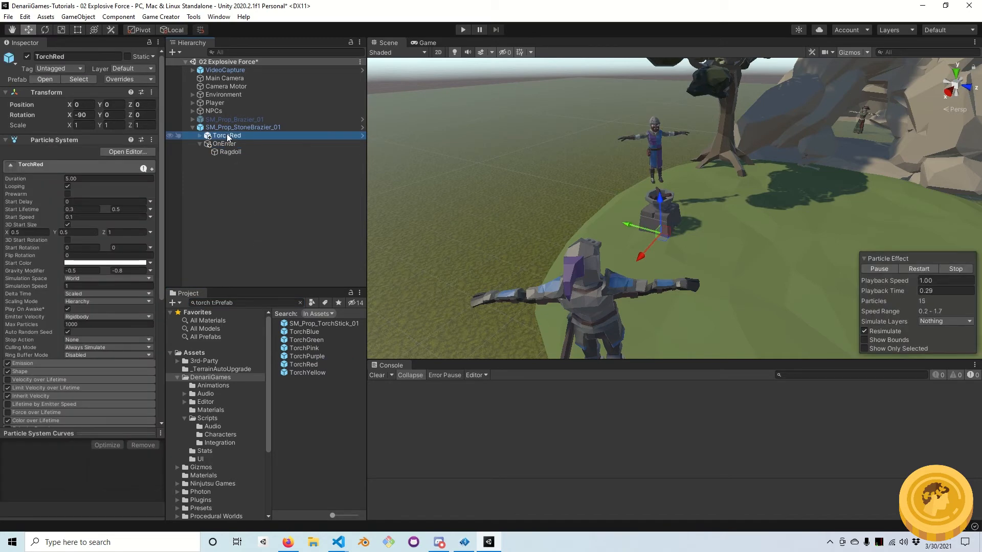
# - Set TorchRed's Y position to 1.2
pyautogui.click(115, 104)
pyautogui.write('1.5')
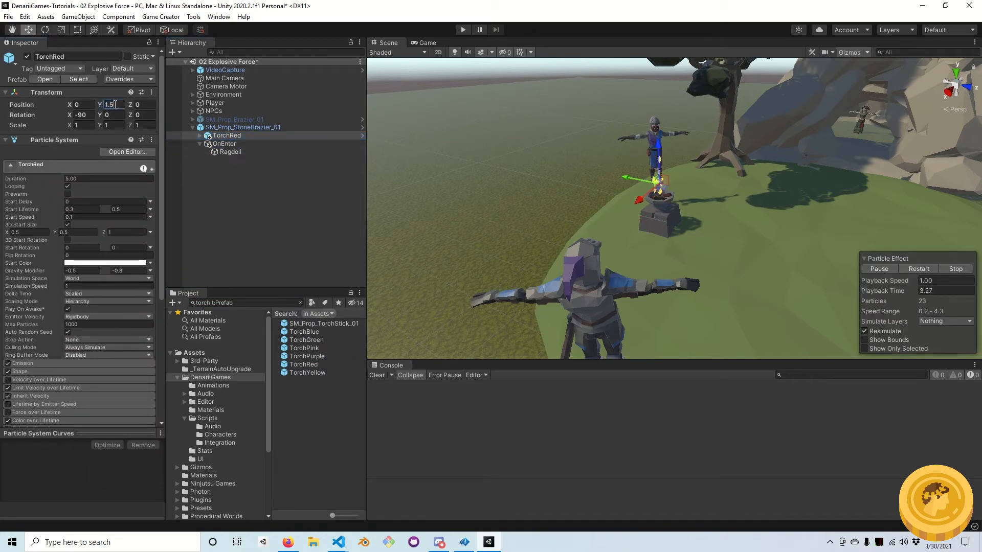
pyautogui.press('BackSpace')
pyautogui.write('2')
pyautogui.click(226, 136)
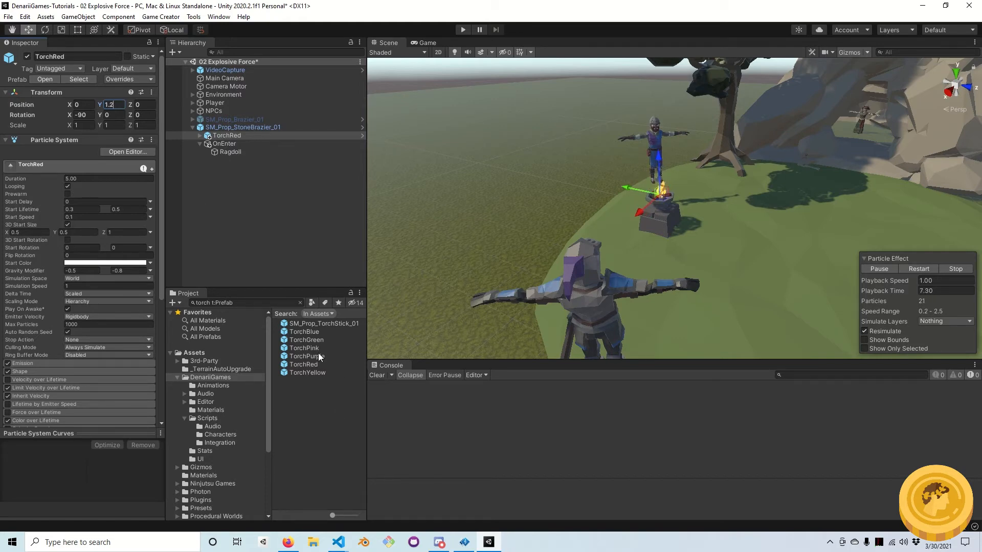
# - Add the TorchPurple prefab to the stone brazier below TorchRed and set its Y position to 1.2
pyautogui.moveTo(305, 357); pyautogui.dragTo(213, 139)
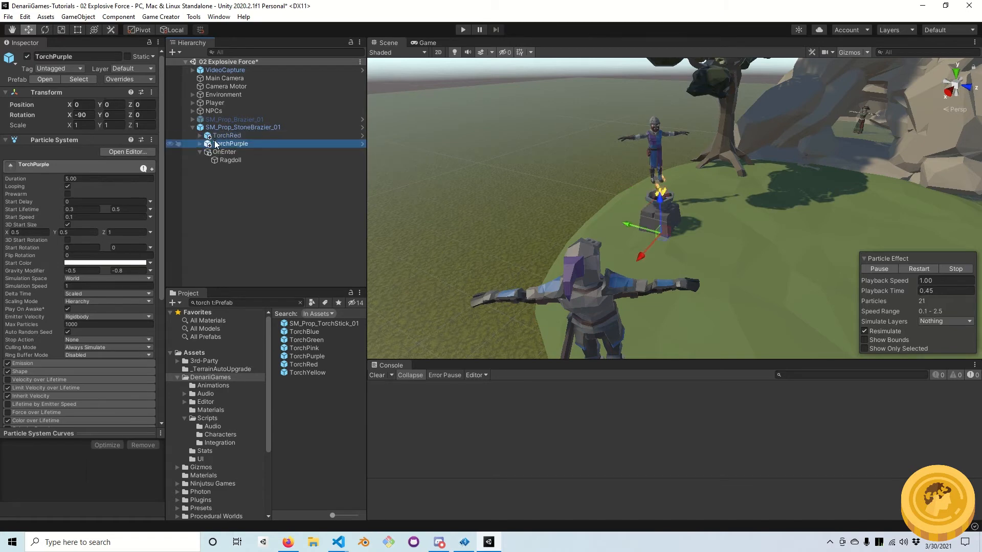
pyautogui.click(112, 103)
pyautogui.write('1.2')
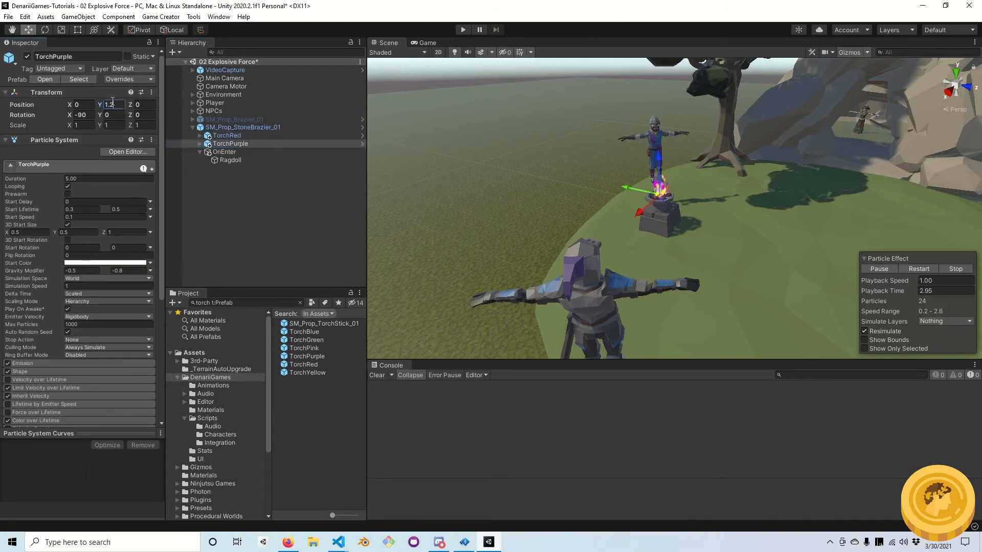
# - Deactivate TorchPurple, and find the DeathEvil prefab with a death search and add it below TorchPurple under SM_Prop_StoneBrazier_01
pyautogui.click(27, 56)
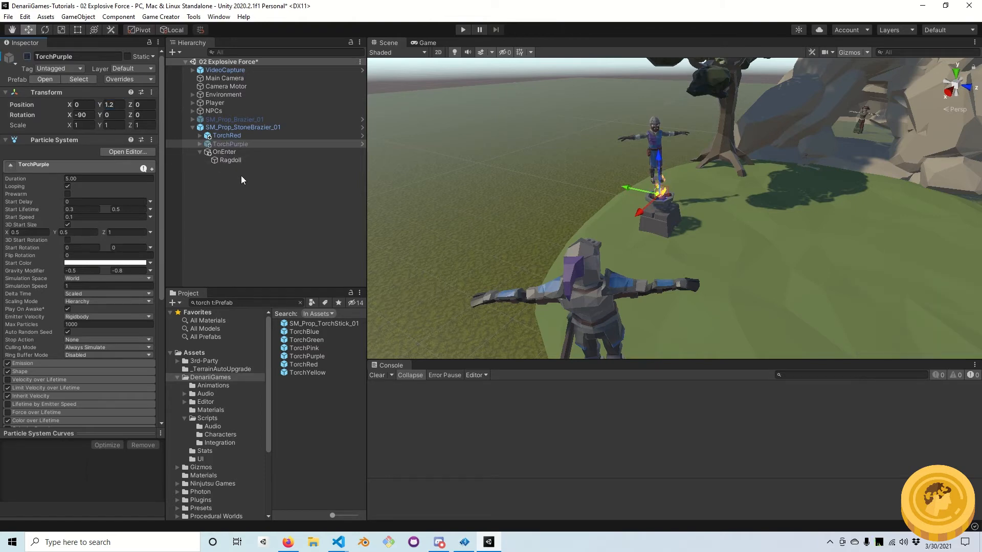
pyautogui.doubleClick(201, 303)
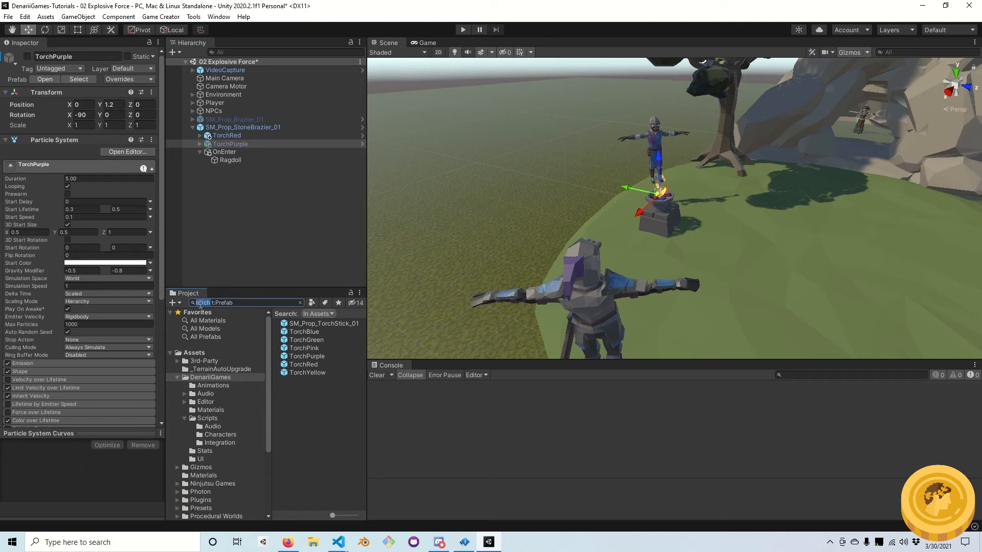
pyautogui.write('death')
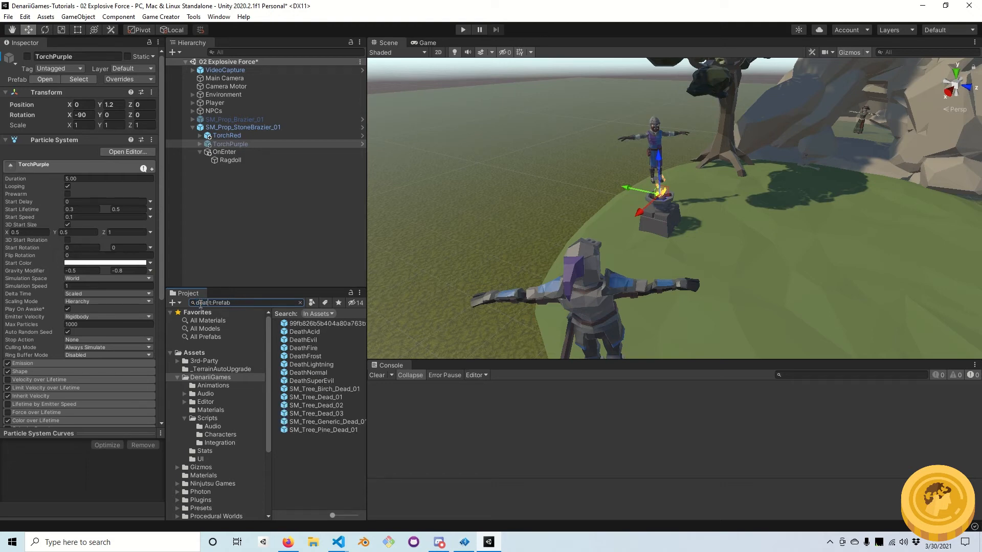
pyautogui.moveTo(300, 332); pyautogui.dragTo(230, 146)
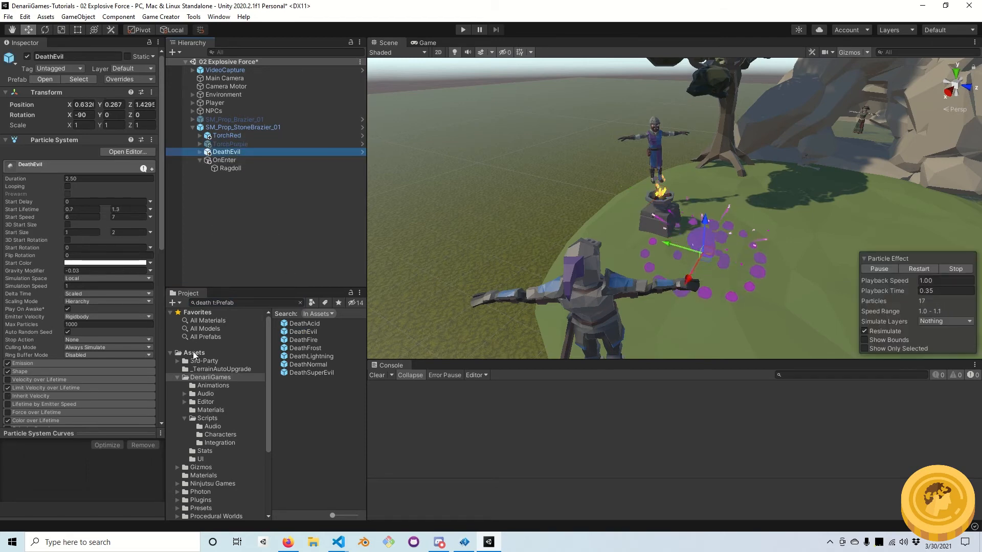
# - Look through the 3rd-Party asset folder and replay the DeathEvil particle effect in the scene
pyautogui.click(177, 361)
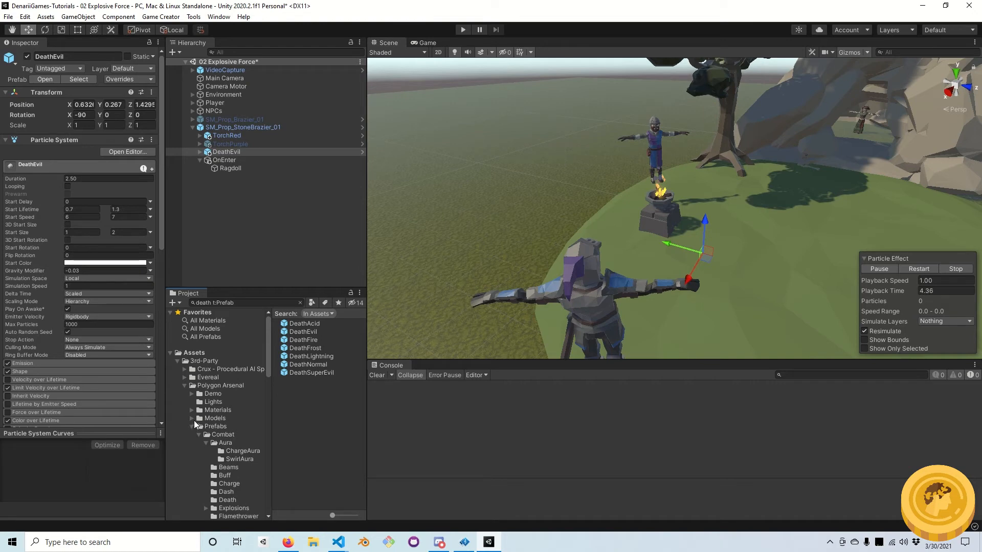
pyautogui.click(178, 361)
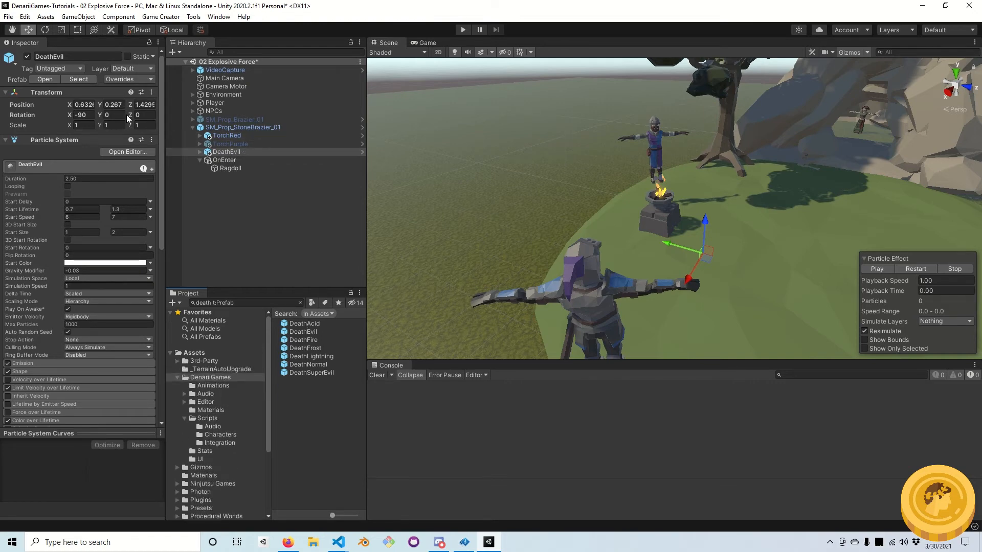
pyautogui.click(867, 269)
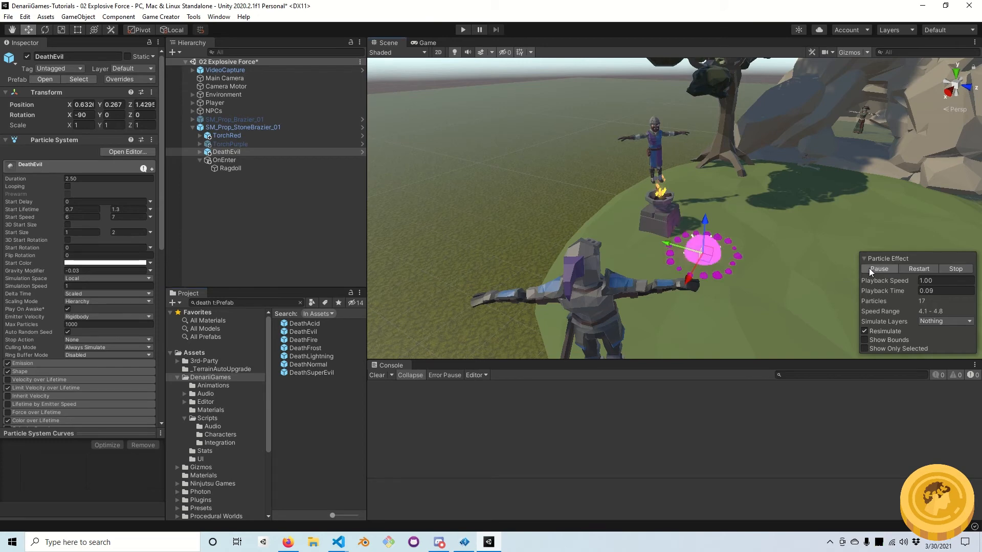
# - Set DeathEvil's position to X 0, Y 1.2, Z 0, preview its effect on the brazier, and deactivate the object
pyautogui.click(77, 103)
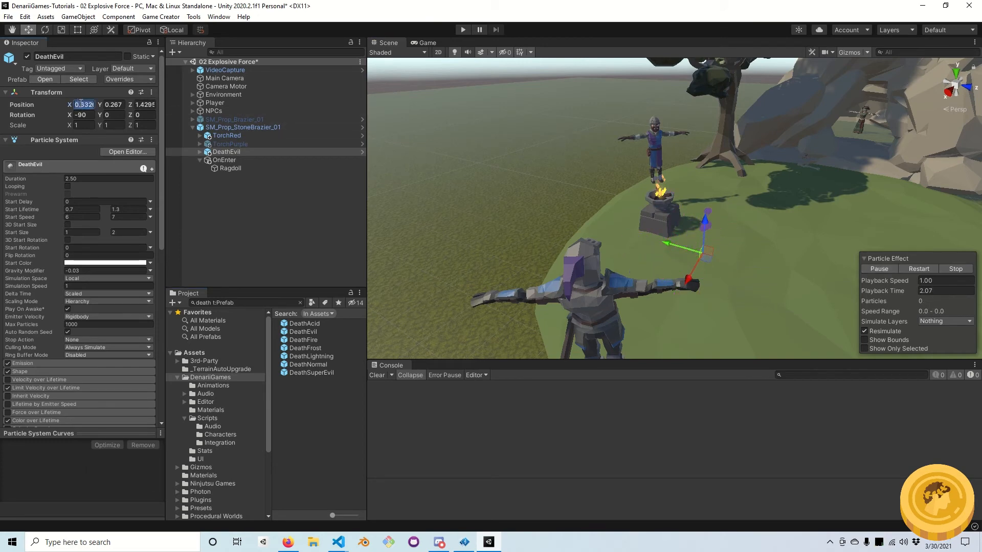
pyautogui.write('0')
pyautogui.press('Tab')
pyautogui.write('1.5')
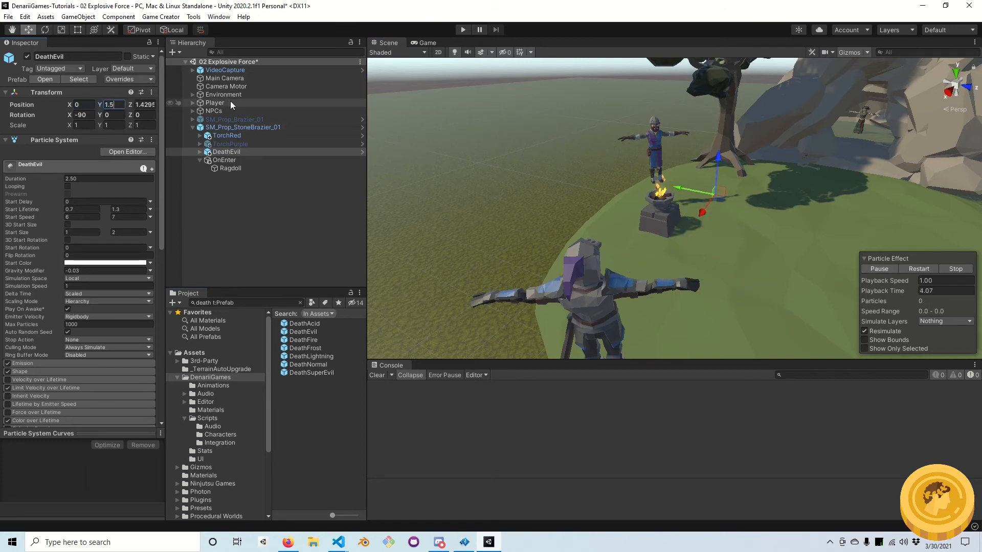
pyautogui.press('BackSpace')
pyautogui.write('2')
pyautogui.press('Tab')
pyautogui.write('0')
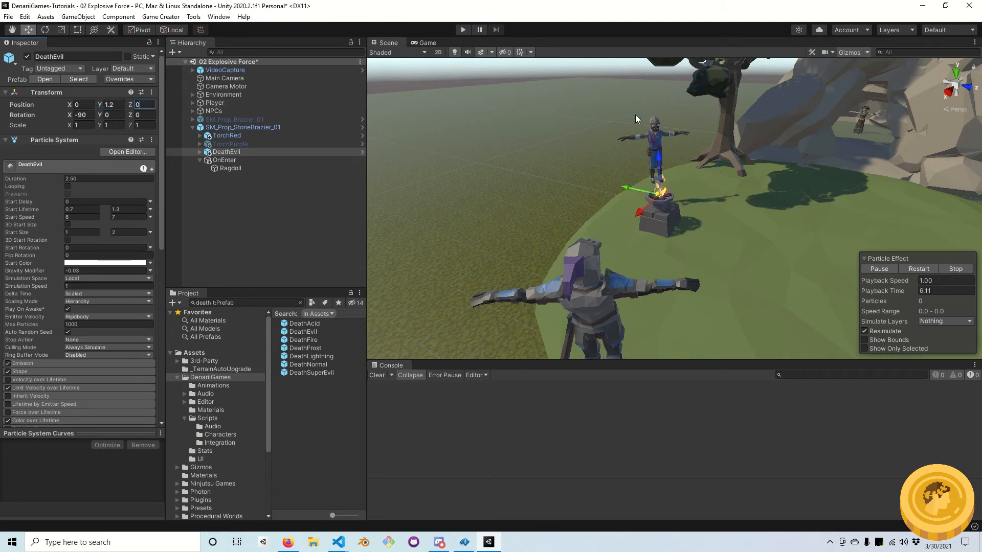
pyautogui.click(878, 270)
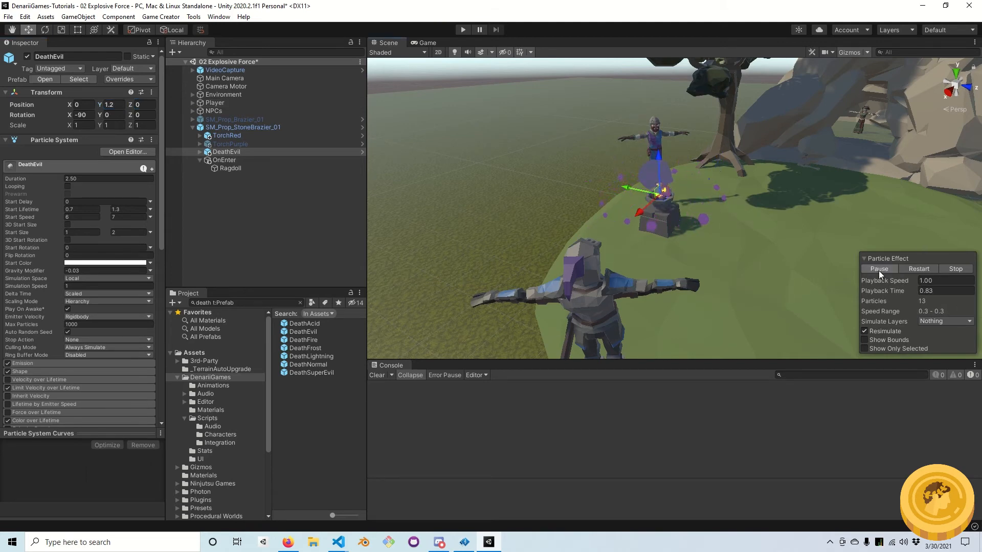
pyautogui.click(28, 56)
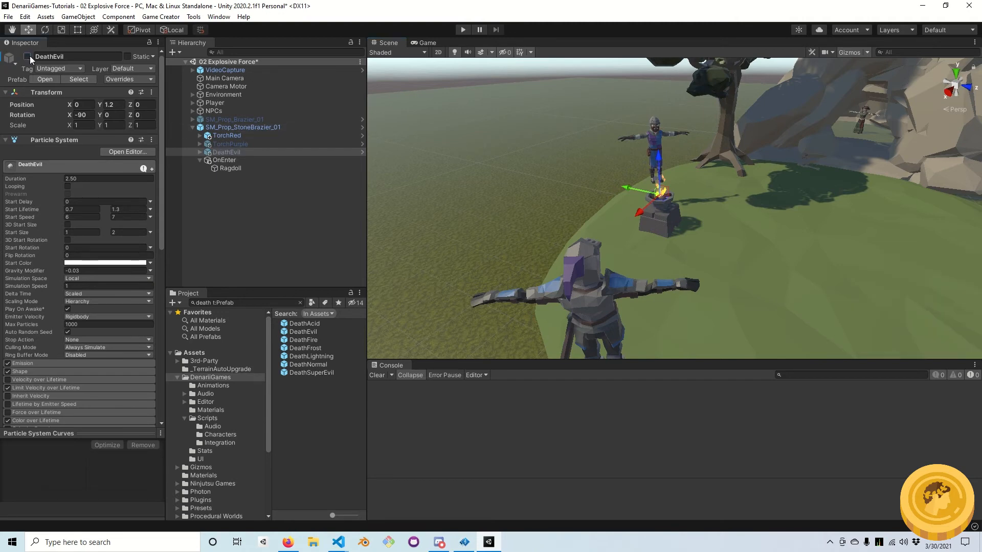
# - Add a Set Active action as the first action of OnEnter, with TorchPurple as its target
pyautogui.click(225, 161)
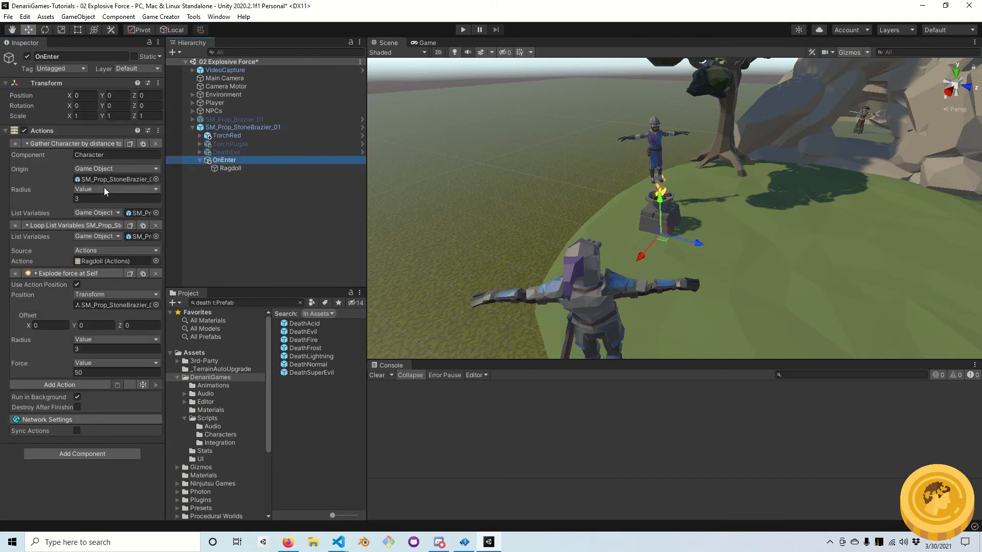
pyautogui.click(70, 383)
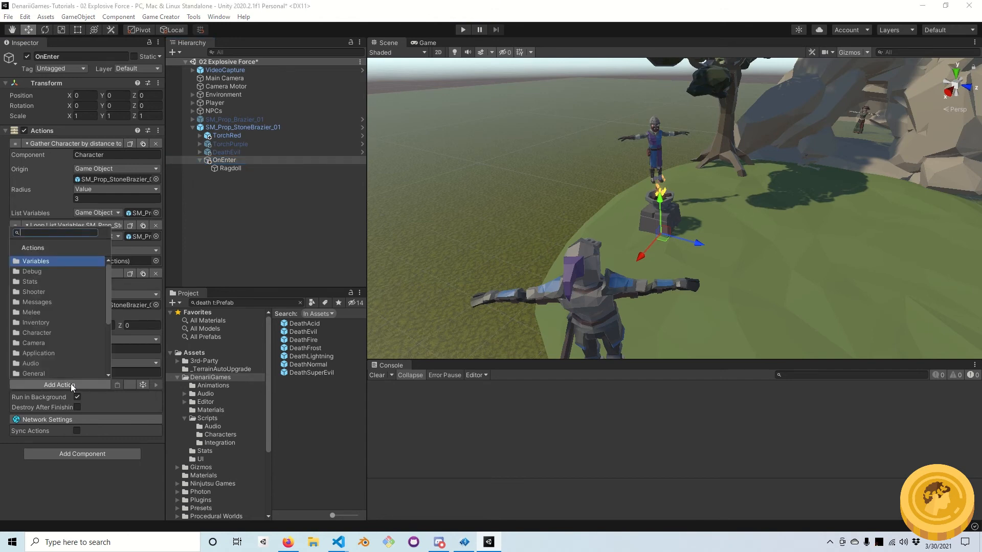
pyautogui.write('acti')
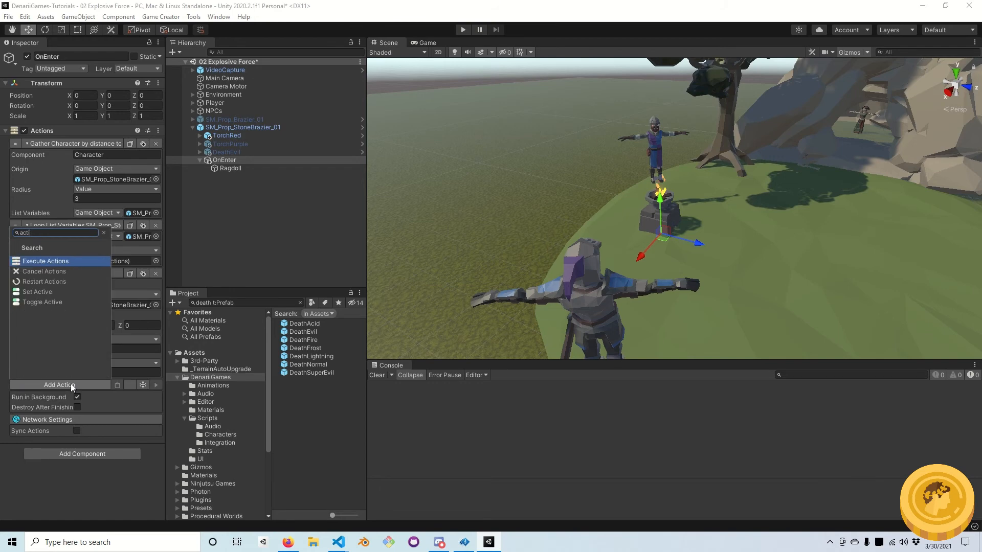
pyautogui.click(59, 293)
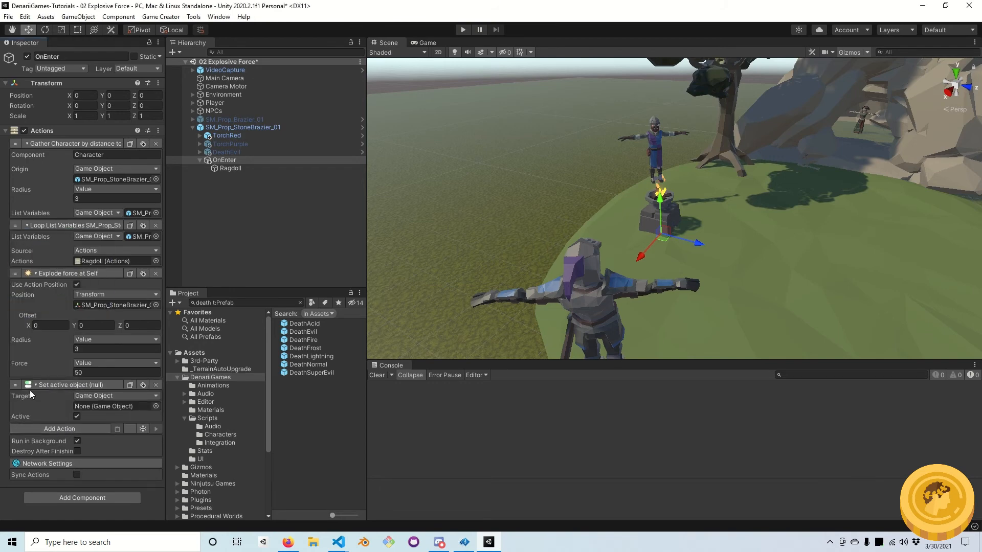
pyautogui.moveTo(13, 385); pyautogui.dragTo(52, 140)
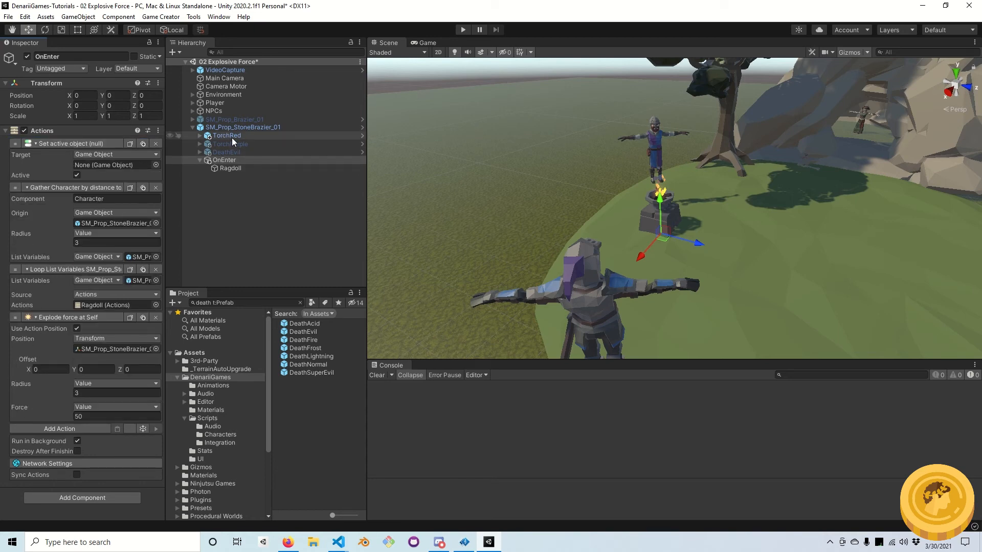
pyautogui.moveTo(230, 144); pyautogui.dragTo(114, 165)
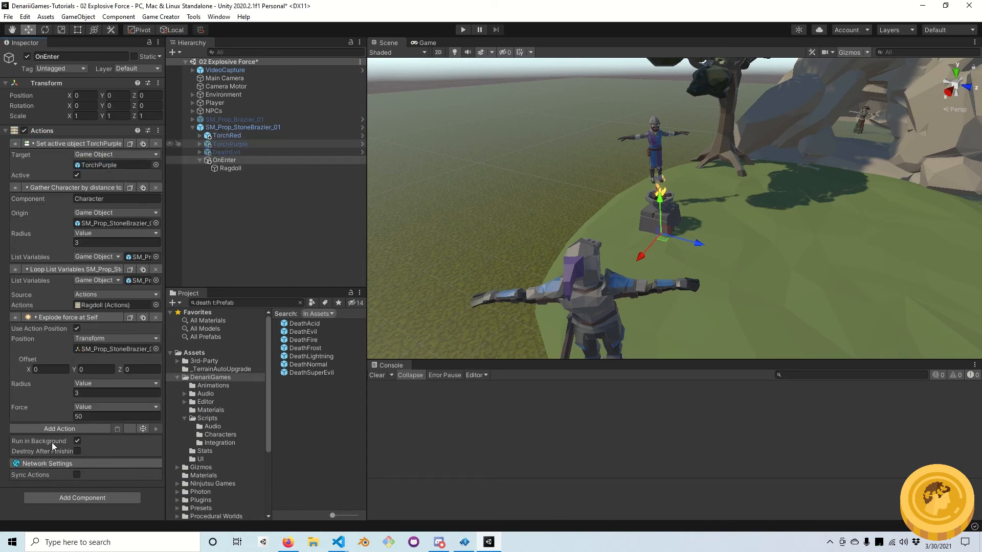
# - Add a second Set Active action below the TorchPurple one that makes TorchRed inactive
pyautogui.click(54, 429)
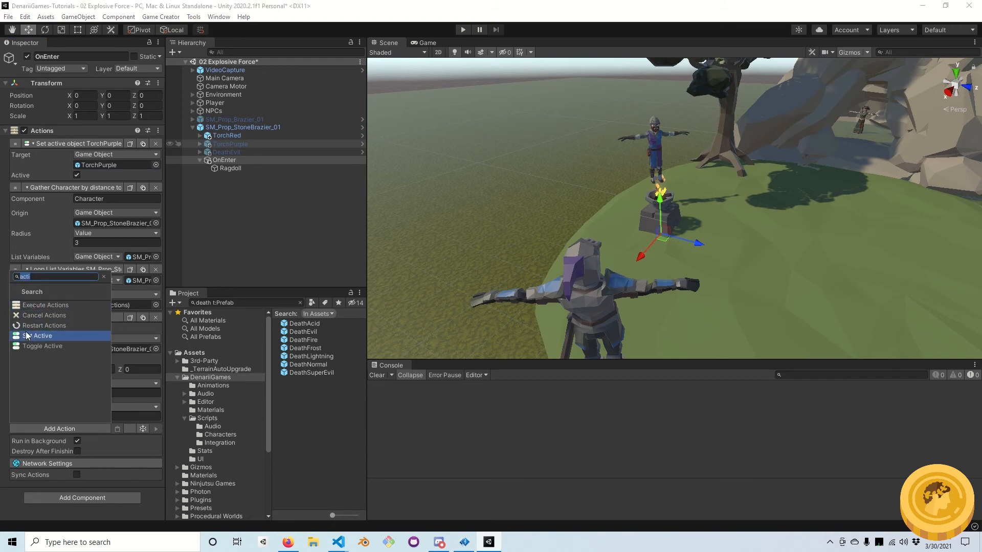
pyautogui.click(26, 335)
pyautogui.moveTo(15, 427); pyautogui.dragTo(30, 181)
pyautogui.moveTo(228, 135); pyautogui.dragTo(102, 211)
pyautogui.click(77, 219)
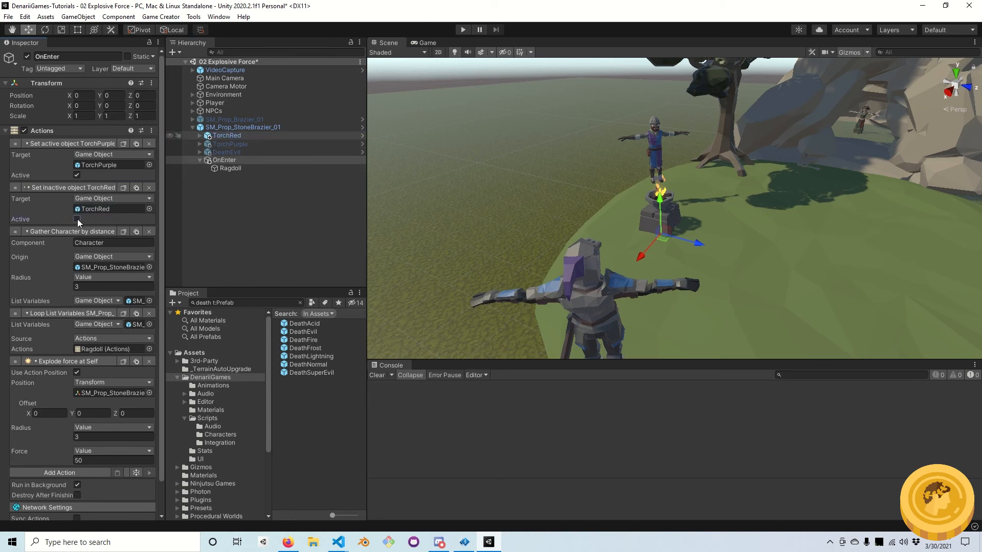
# - Add a Wait action of 2 seconds between the TorchRed action and the Gather Character action
pyautogui.scroll(-3, 47, 367)
pyautogui.click(56, 439)
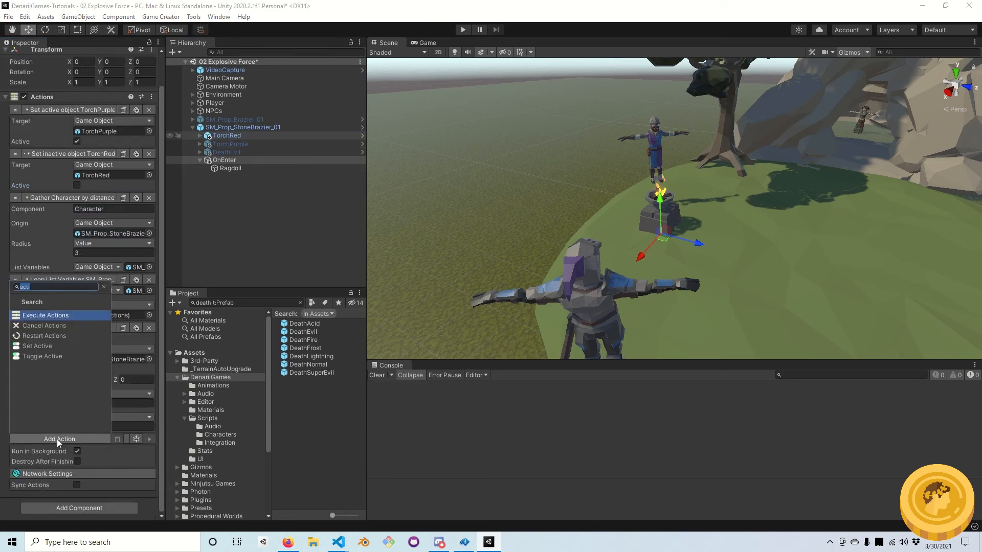
pyautogui.write('wait')
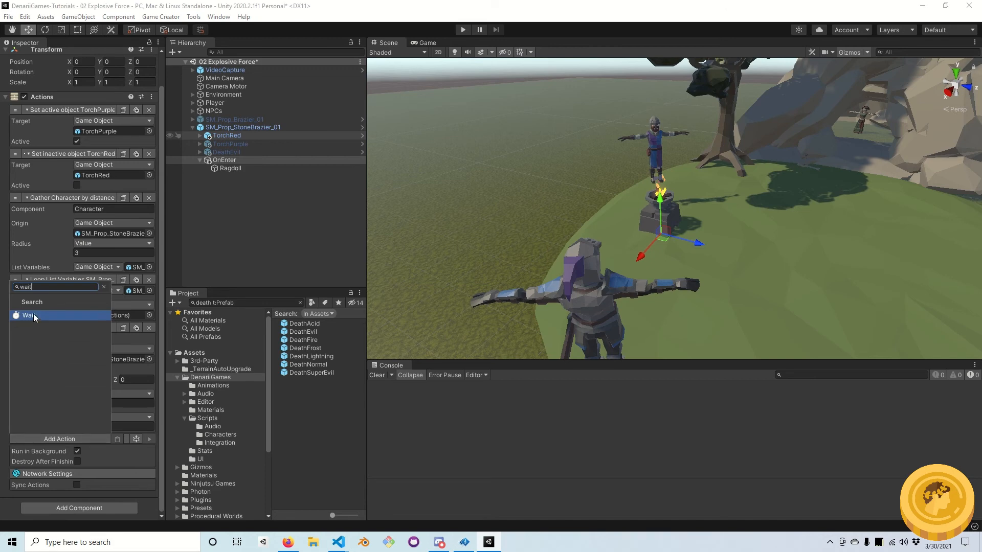
pyautogui.click(32, 314)
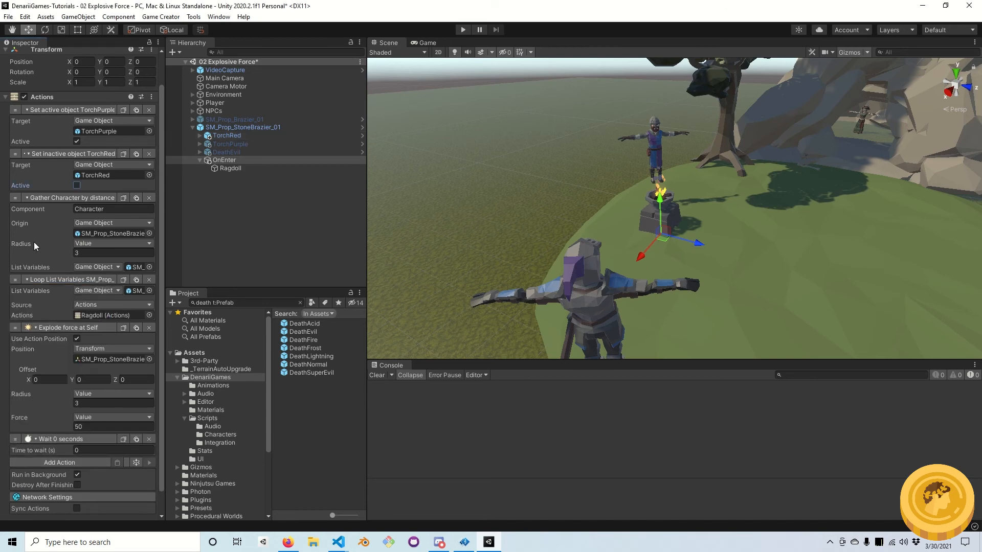
pyautogui.moveTo(33, 242); pyautogui.dragTo(38, 194)
pyautogui.click(99, 209)
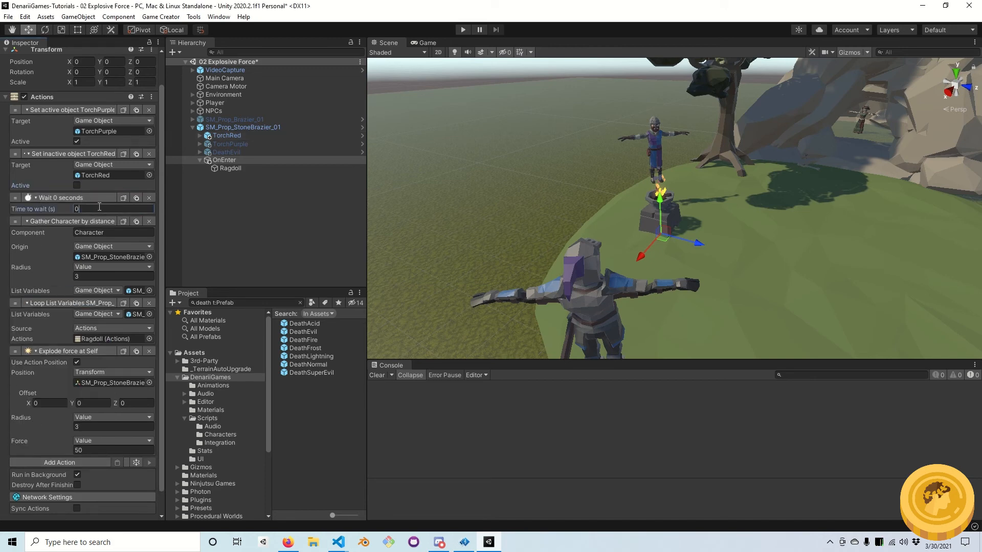
pyautogui.doubleClick(99, 208)
pyautogui.write('2')
# - Add a Set Active action that activates DeathEvil, placed between the Loop List Variables and Explode force actions
pyautogui.scroll(-1, 57, 444)
pyautogui.click(60, 439)
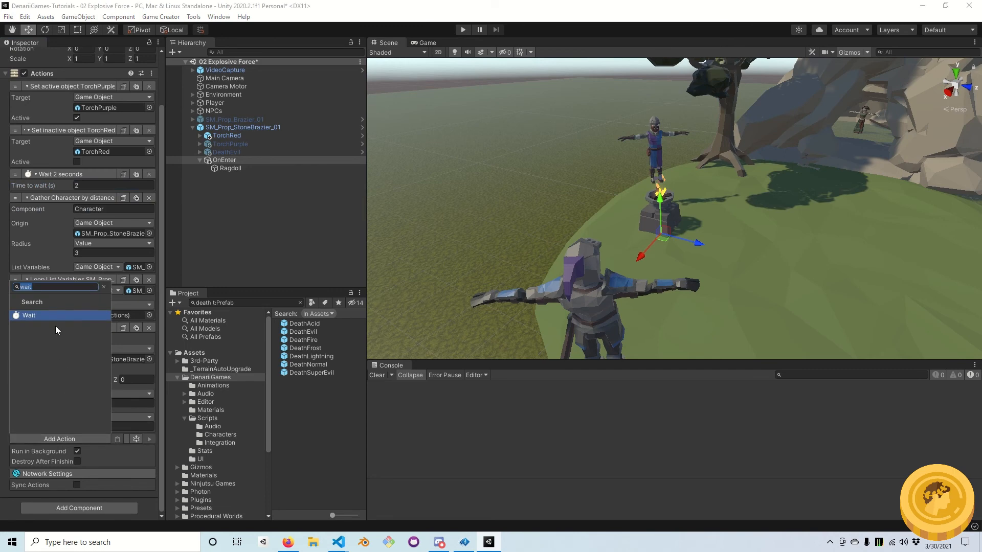
pyautogui.write('active')
pyautogui.click(66, 317)
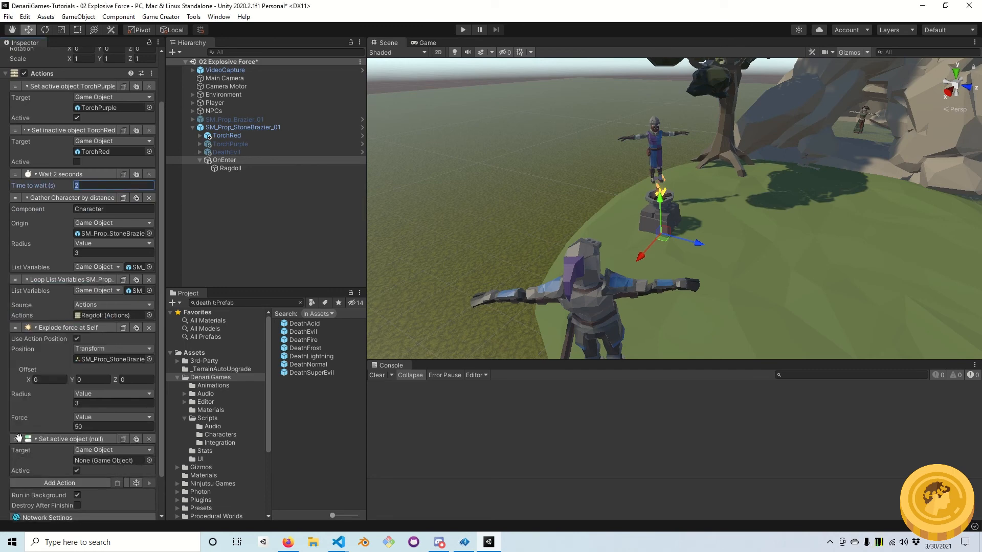
pyautogui.moveTo(16, 439); pyautogui.dragTo(13, 318)
pyautogui.moveTo(235, 151); pyautogui.dragTo(106, 349)
# - Play the scene, walk the player to the stone brazier to test the blast sequence, and stop playback
pyautogui.click(449, 165)
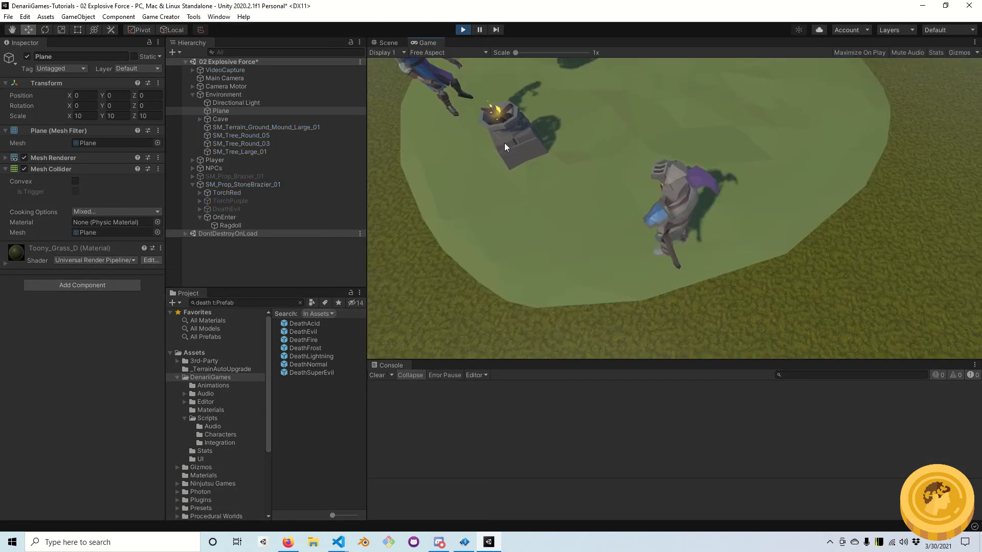
pyautogui.press('w')
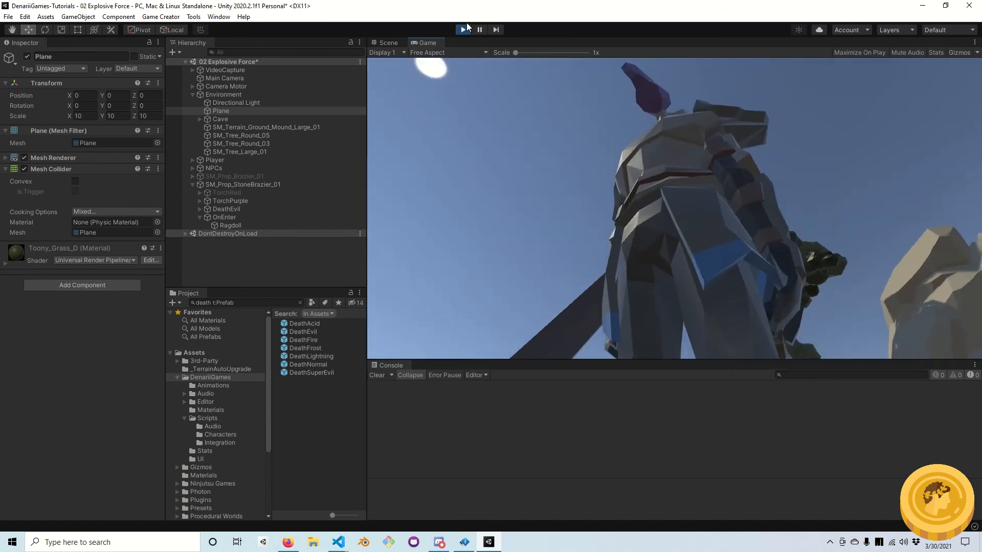
pyautogui.click(463, 29)
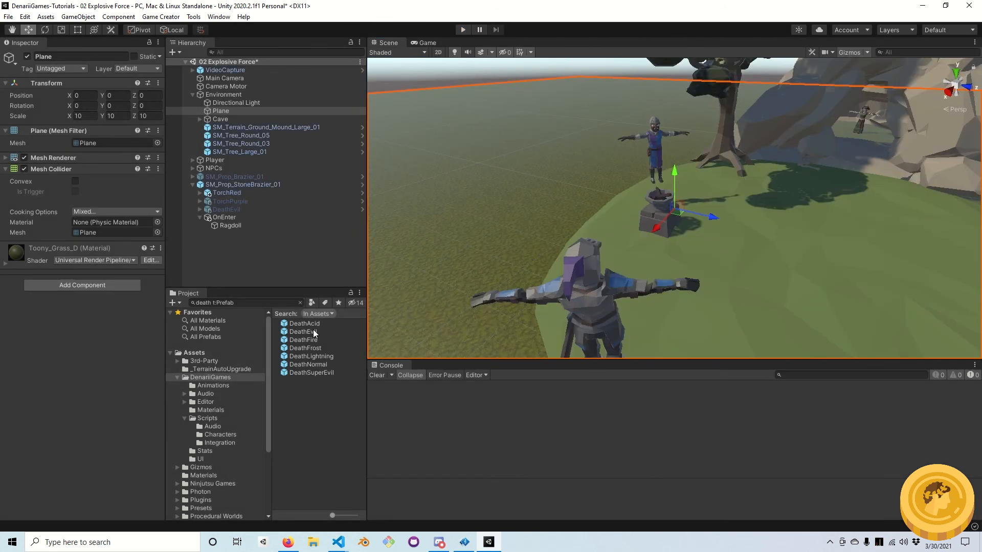
# - Open the Fireball_Impact prefab from Weapons/Spellcraft/Prefabs and examine the actions on its Impact object
pyautogui.scroll(-5, 223, 456)
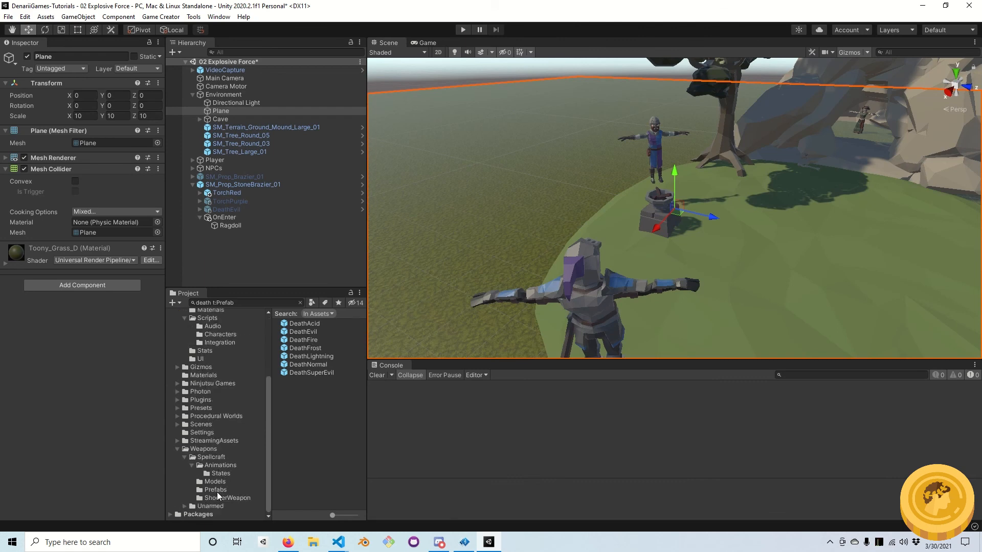
pyautogui.click(216, 490)
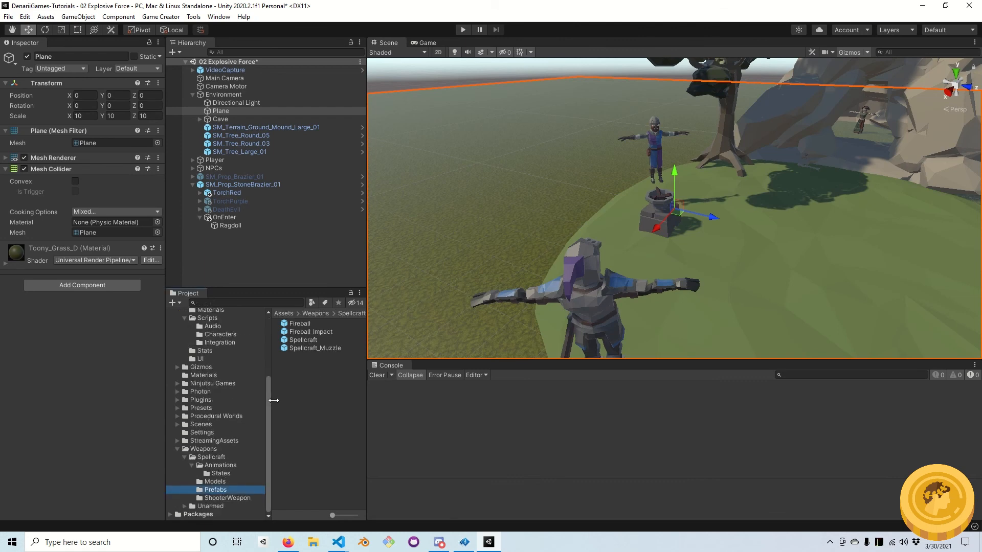
pyautogui.click(305, 332)
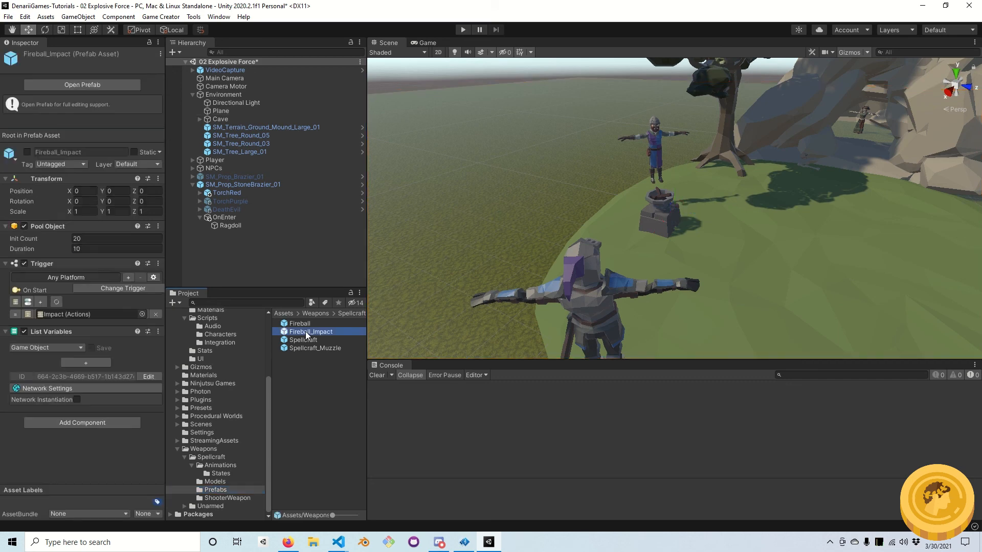
pyautogui.click(88, 84)
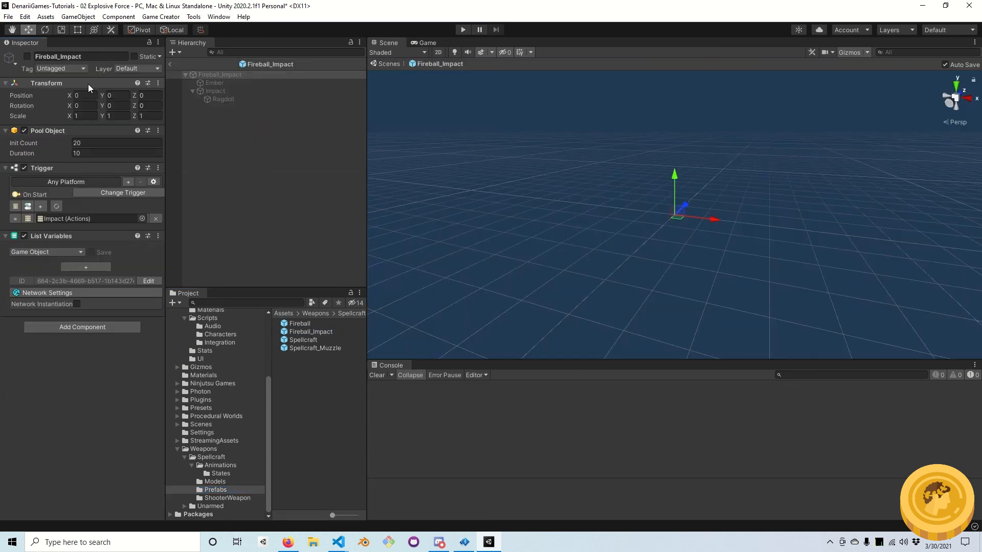
pyautogui.click(60, 219)
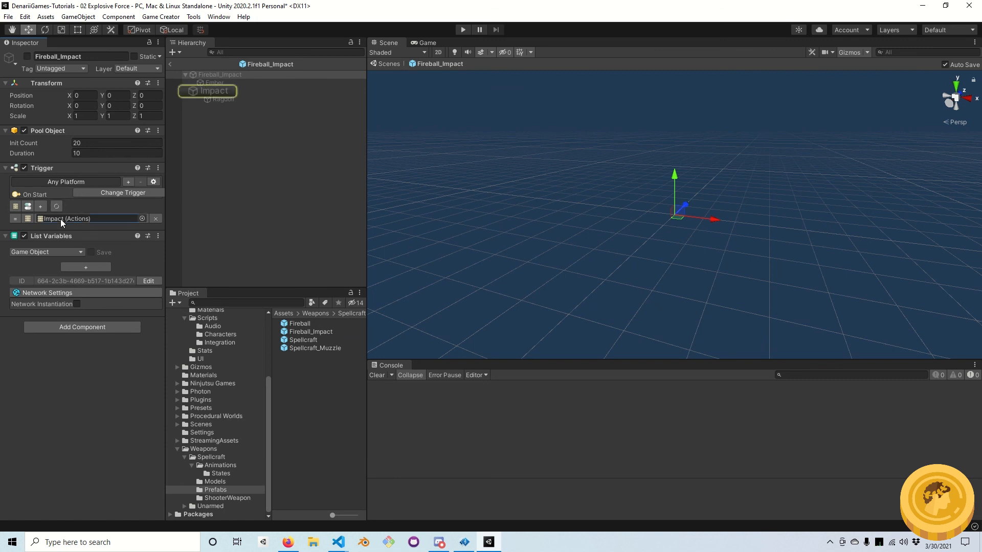
pyautogui.click(219, 92)
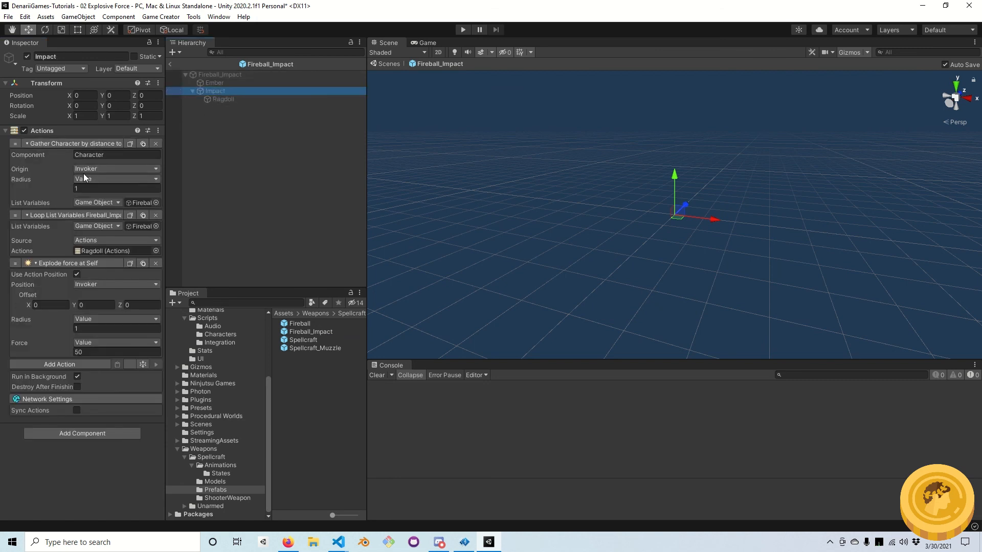